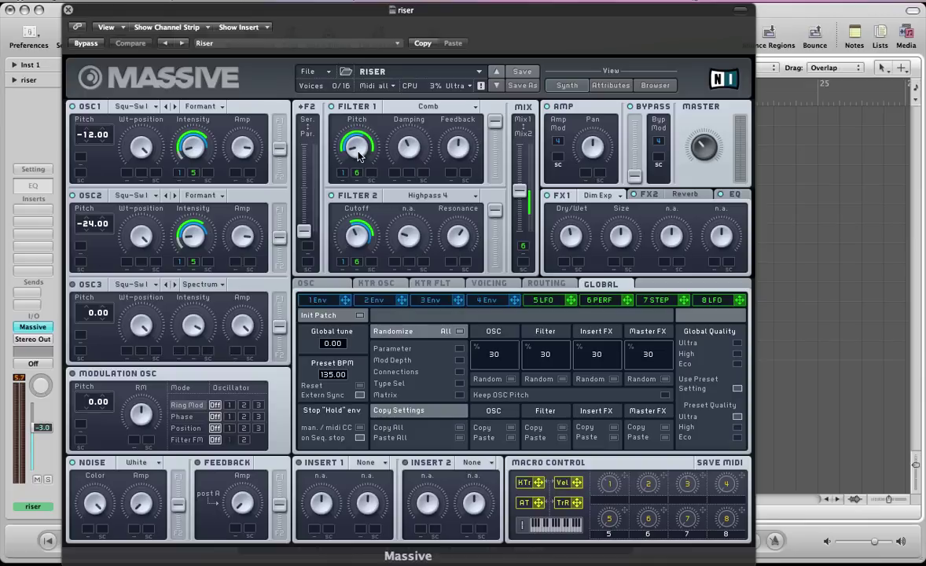
Step: Examine the pitch bend automation curve in the Inst 1 region of the riser track
key(v)
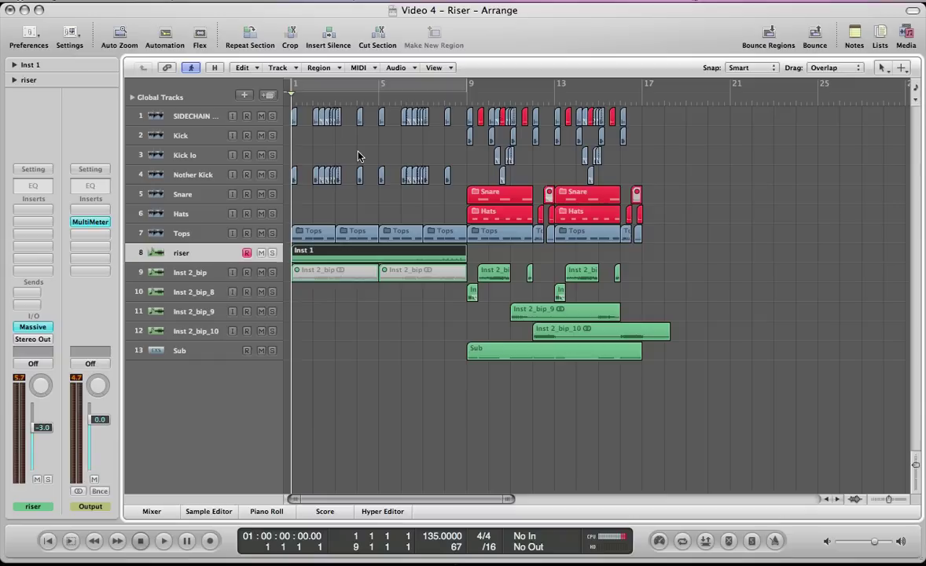
double_click(362, 250)
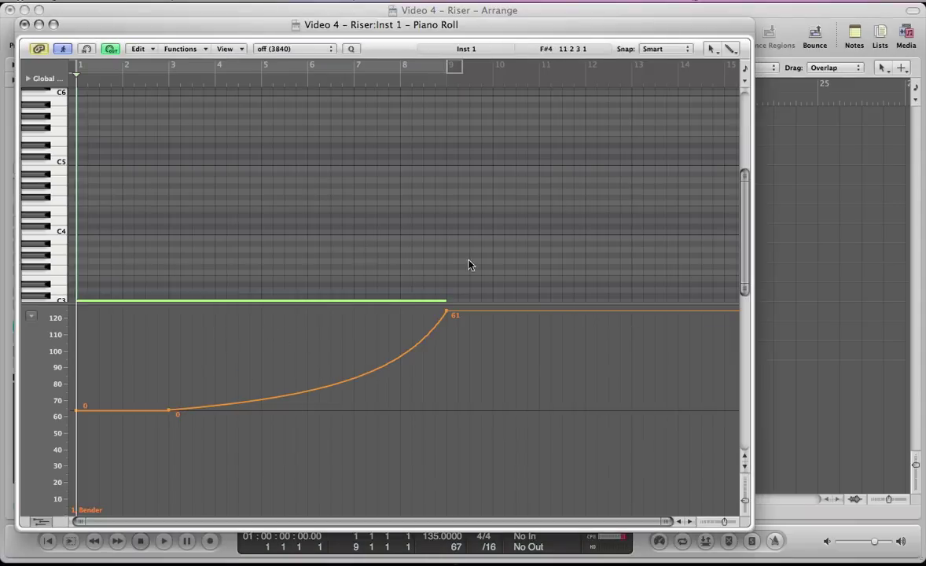
key(super+w)
key(v)
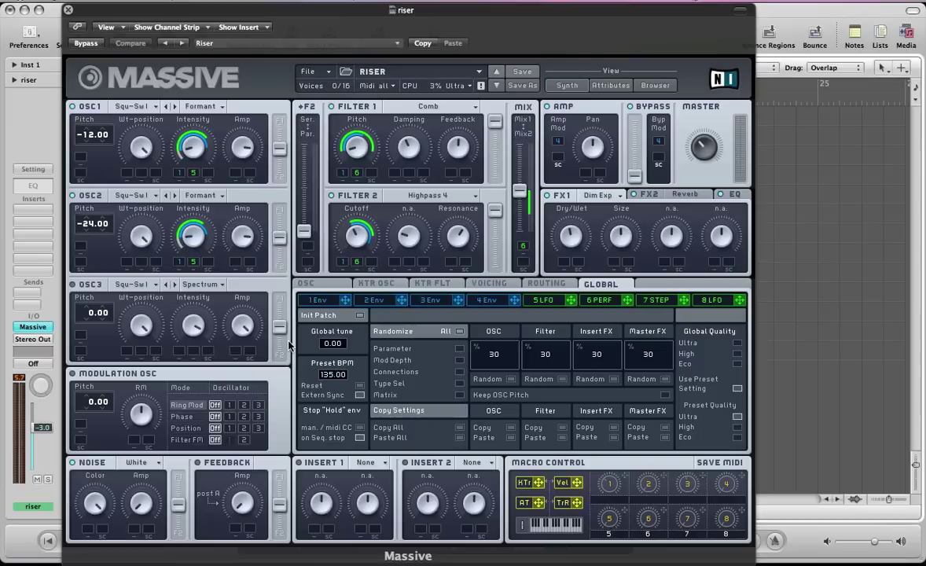
Step: Review the modulation source settings of 5 LFO, 6 PERF and 7 STEP in the finished RISER patch
click(542, 299)
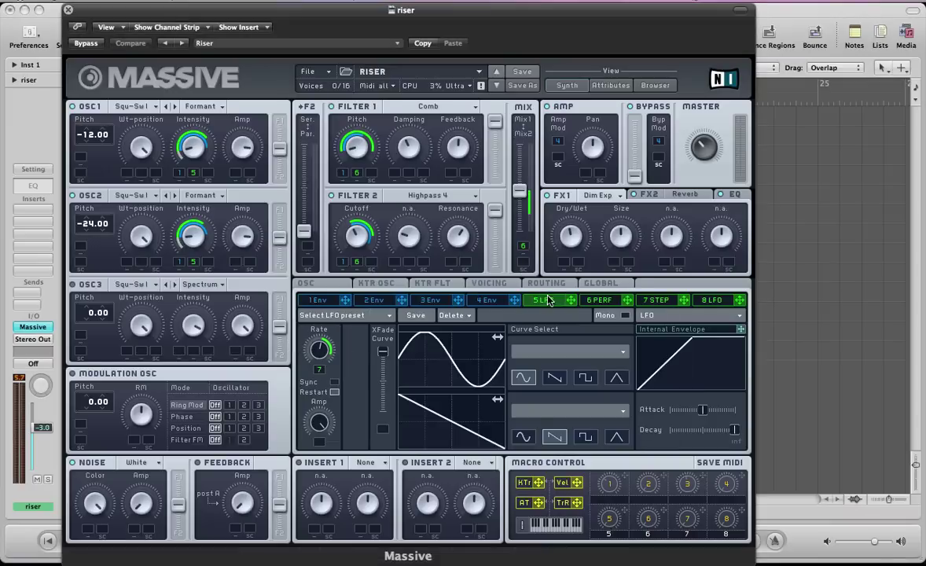
click(597, 299)
click(649, 301)
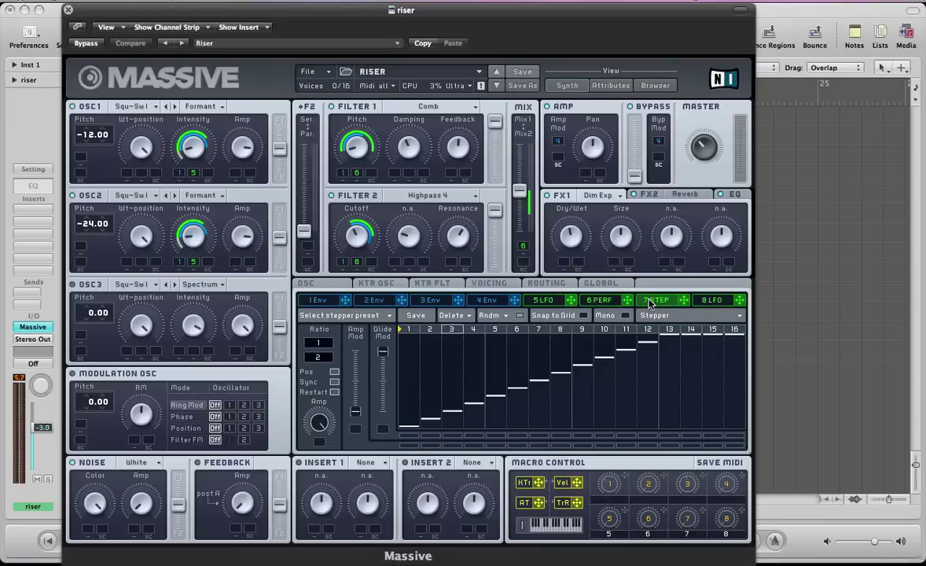
click(603, 301)
click(652, 300)
click(541, 301)
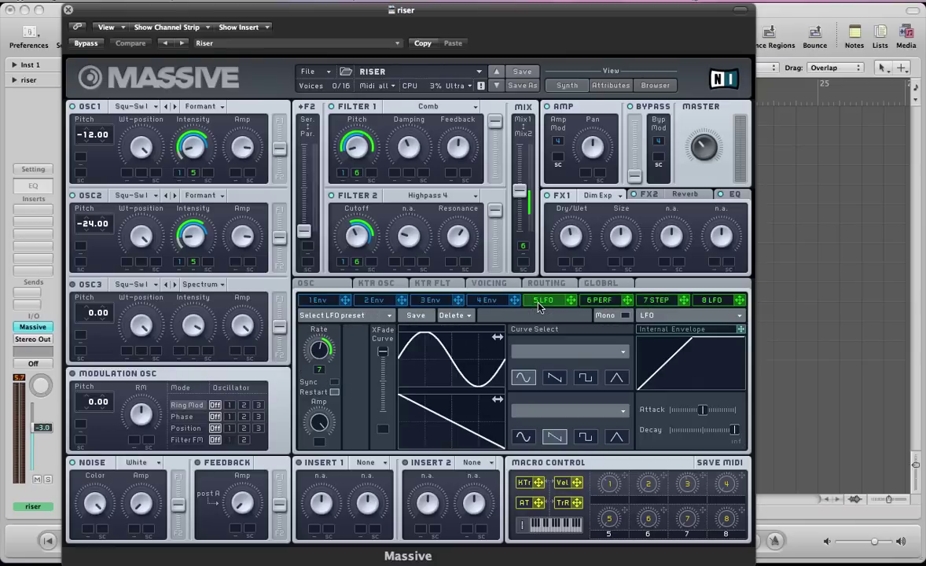
Step: Create a new sound and set OSC1 to pitch -12.00 in Formant mode with a low intensity
click(309, 71)
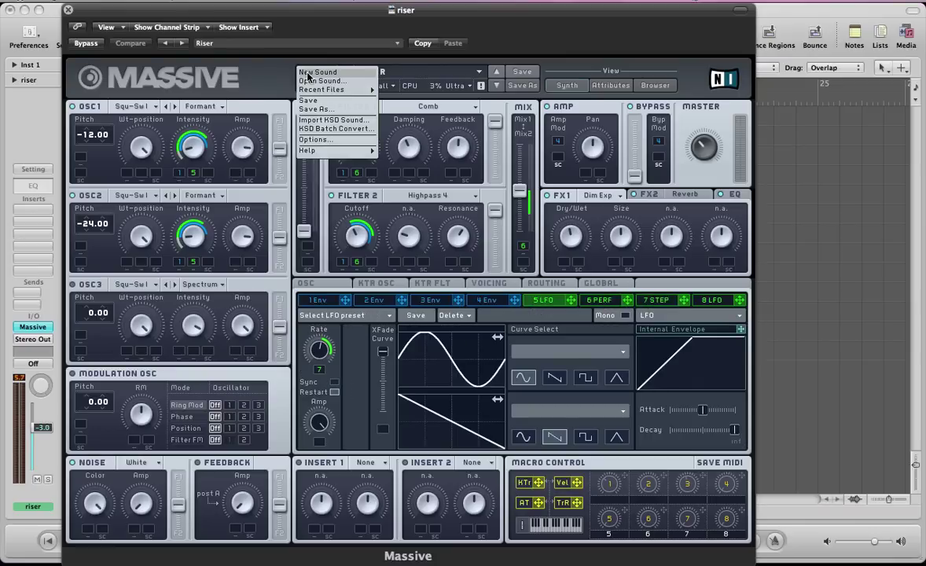
click(309, 72)
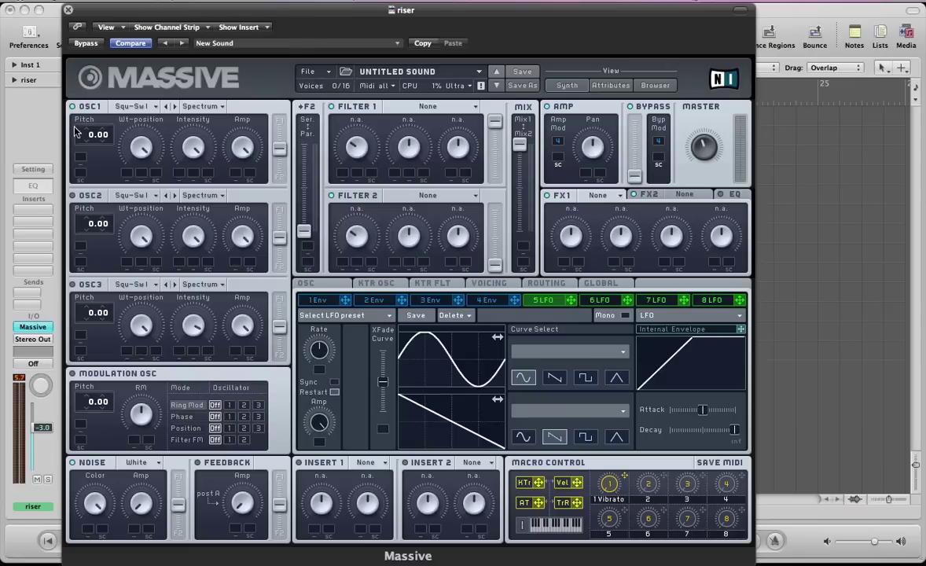
drag(91, 144, 90, 145)
click(189, 106)
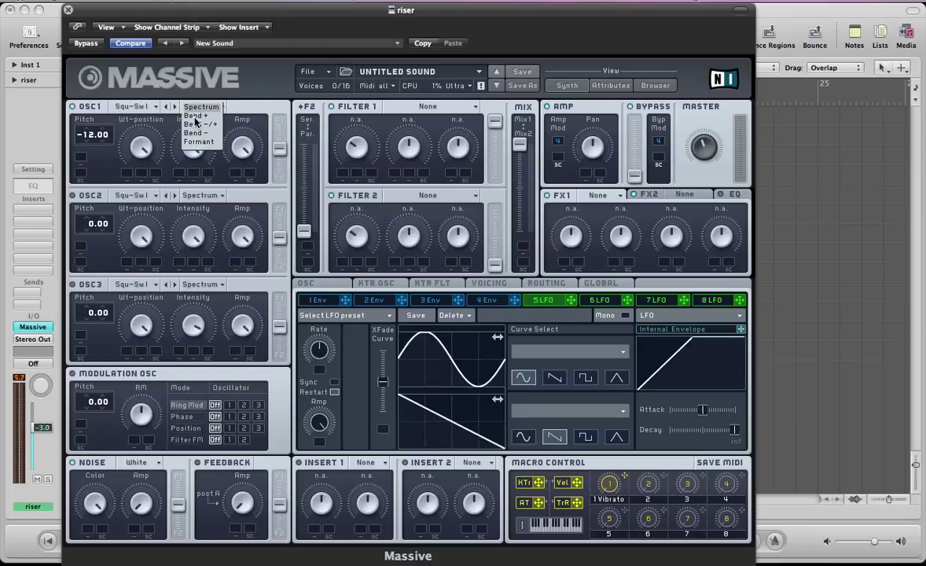
click(198, 142)
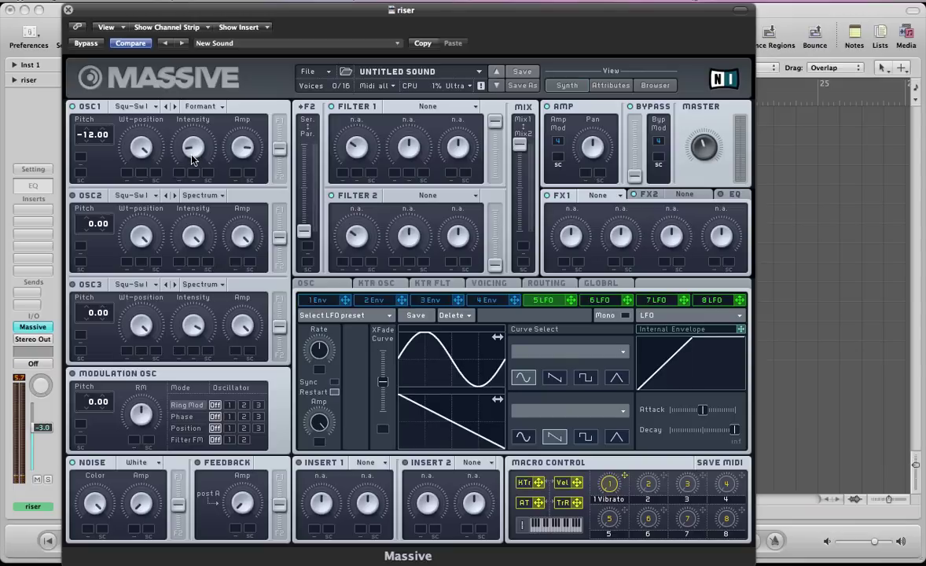
mouse_move(192, 160)
mouse_down()
mouse_move(188, 89)
mouse_move(195, 162)
mouse_up()
Step: Enable OSC2 at pitch -24.00 in Formant mode with a low intensity and slightly reduced amp
drag(91, 225, 90, 235)
click(200, 197)
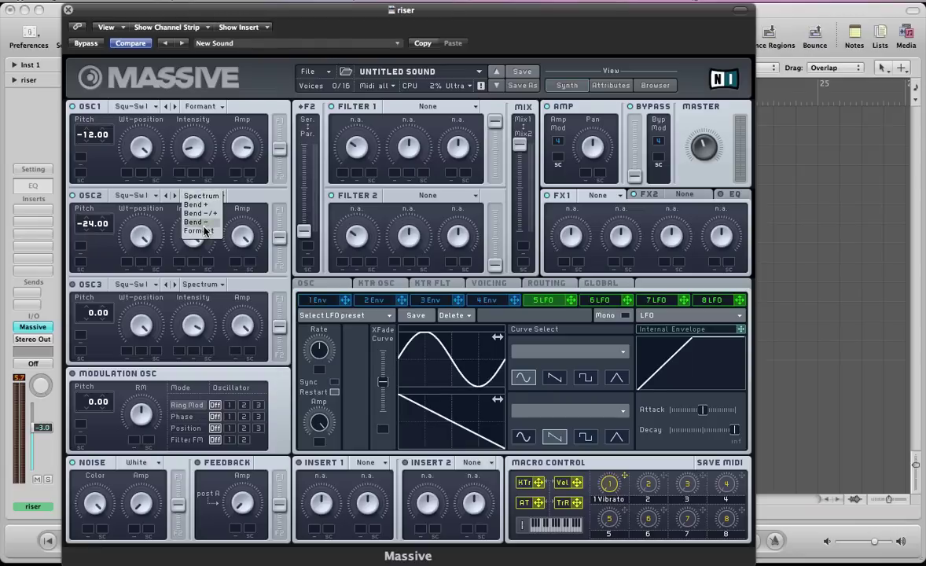
click(189, 209)
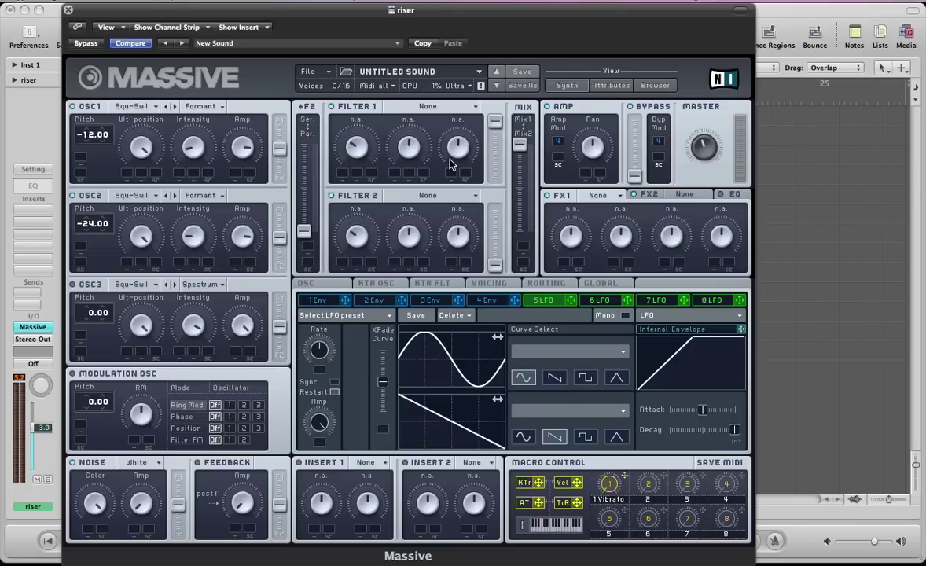
Step: Balance the filter mix midway with Filter 2's output fully up, and set Filter 1 to Comb with lowered pitch and slightly reduced damping
drag(520, 145, 523, 195)
drag(495, 265, 496, 197)
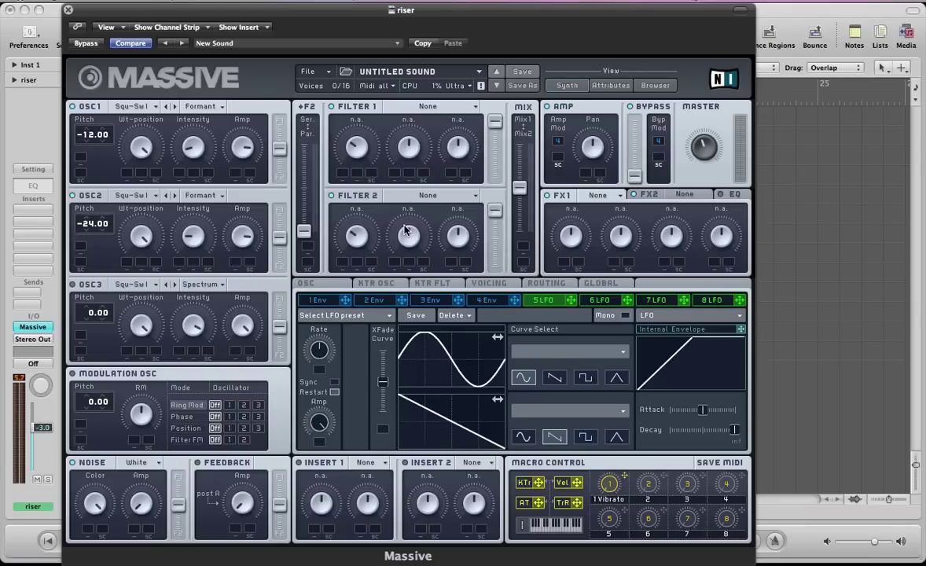
click(425, 107)
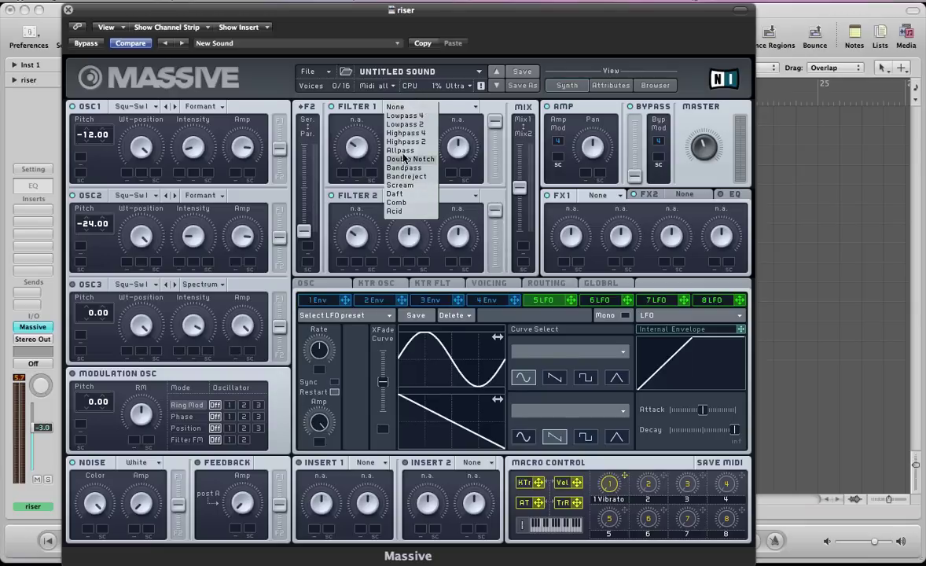
click(396, 202)
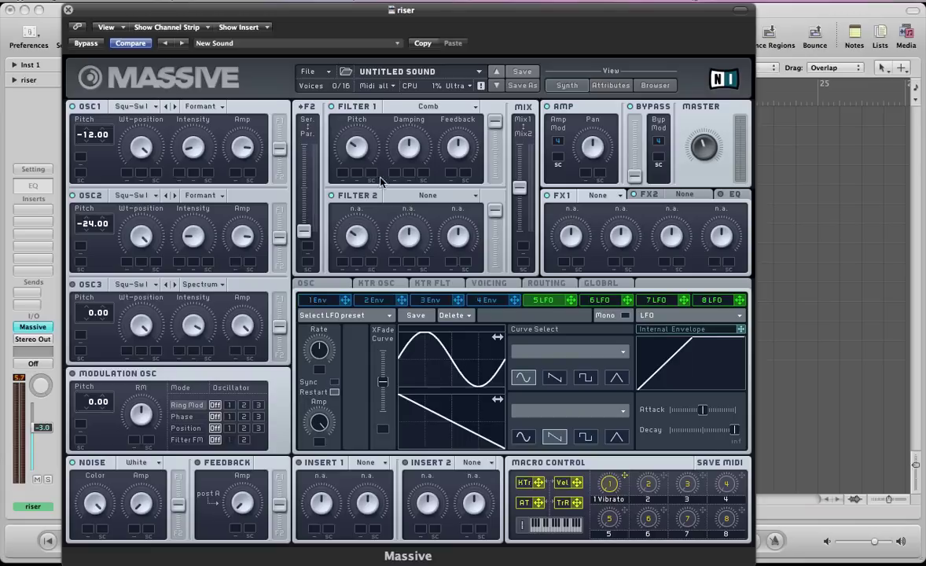
drag(350, 146, 351, 169)
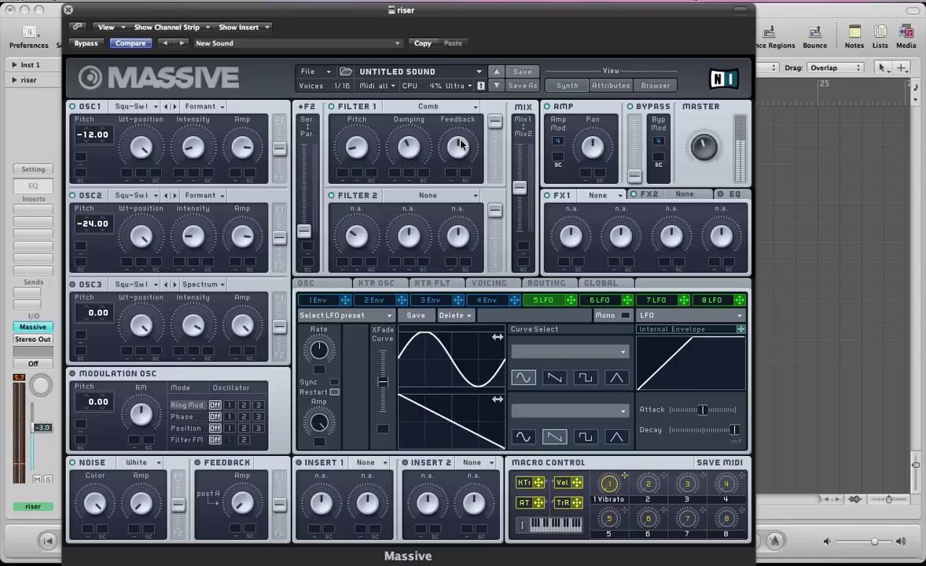
Step: Set Filter 2 to Highpass 4 with raised cutoff and resonance, testing the filter mix before returning it to about midway
click(429, 196)
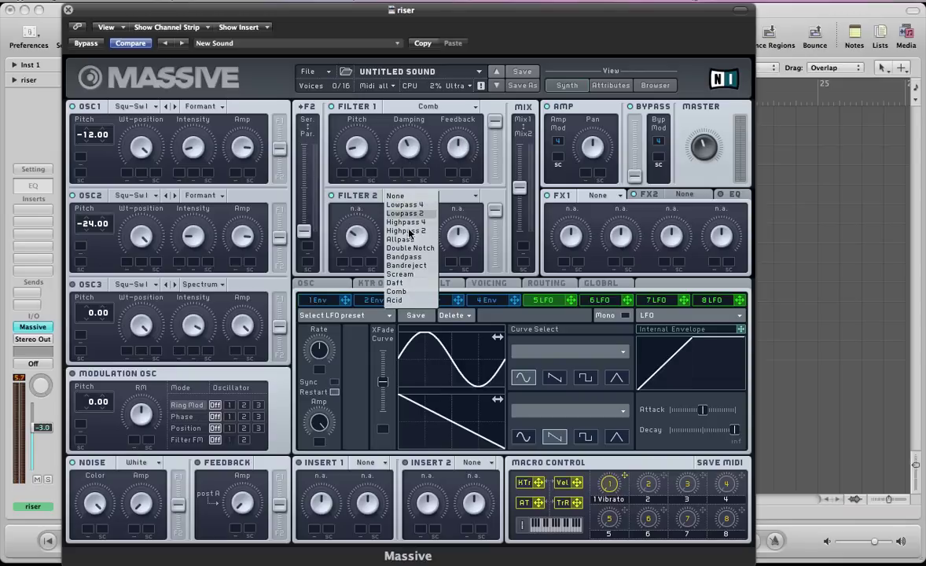
click(402, 223)
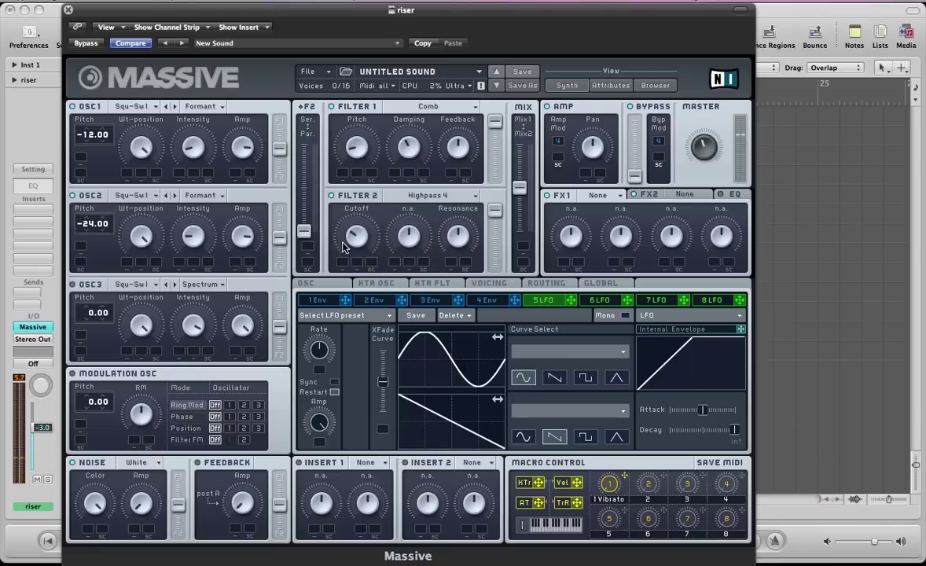
drag(357, 230, 368, 234)
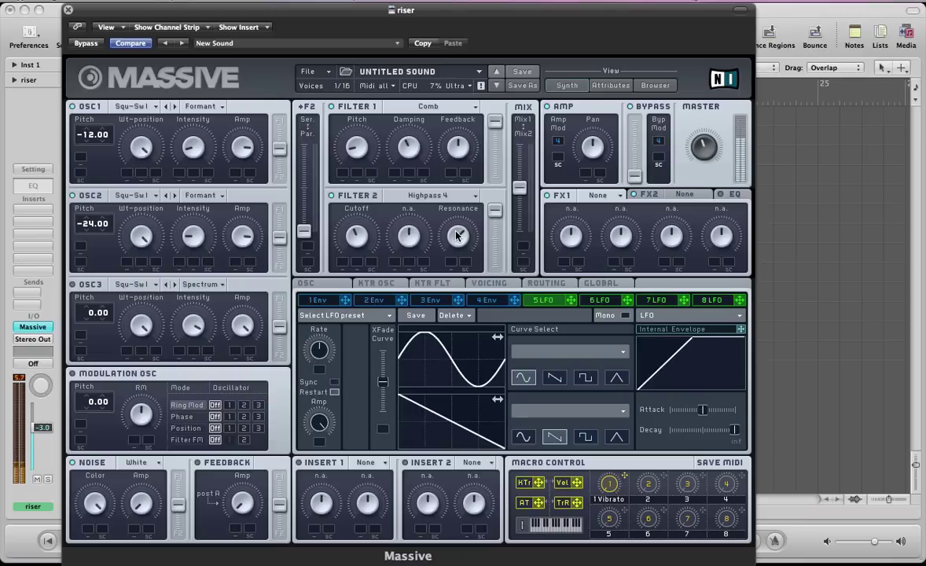
drag(515, 198, 541, 307)
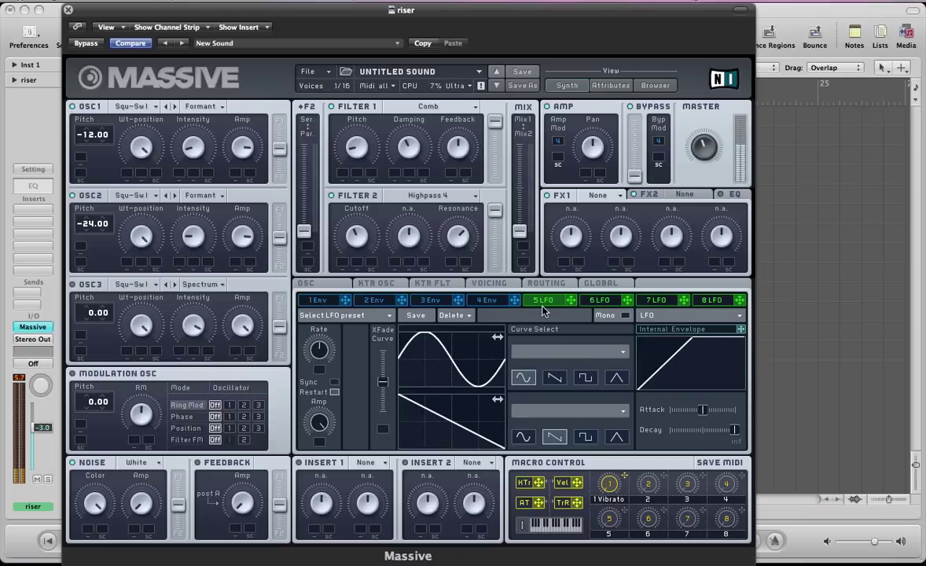
drag(512, 236, 518, 184)
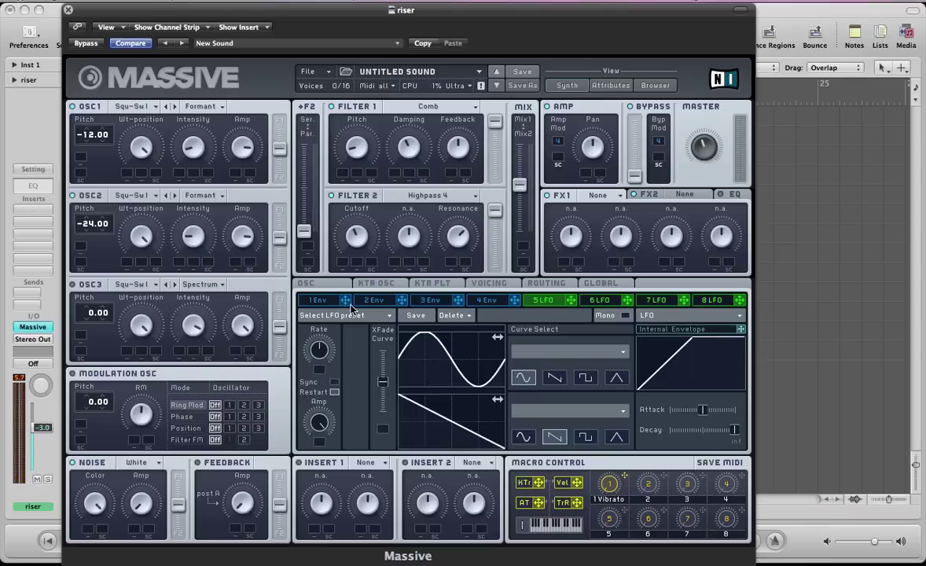
Step: Set the voicing to 2 unisono voices in Monophon mode and enable Pan Position spread at about a quarter of its range
click(487, 285)
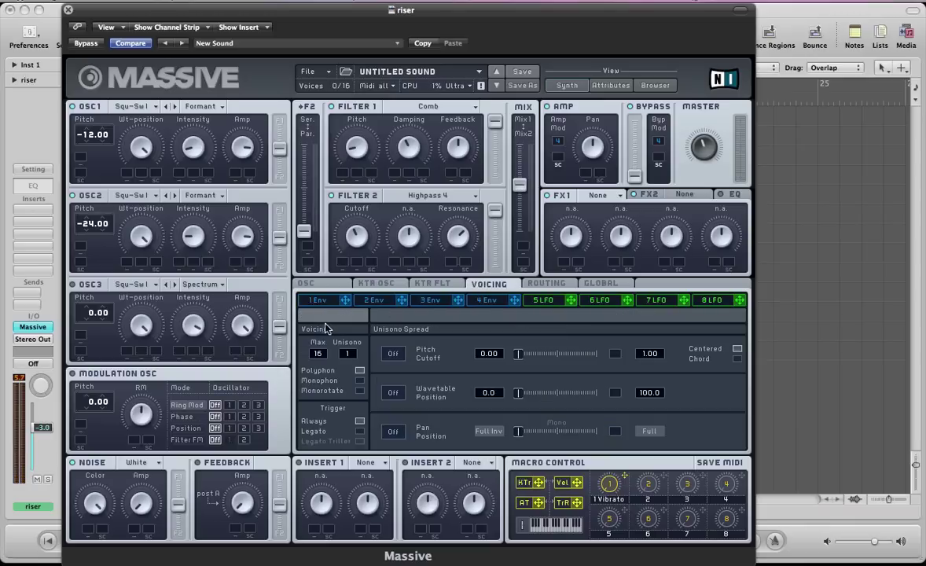
drag(349, 355, 350, 349)
click(360, 381)
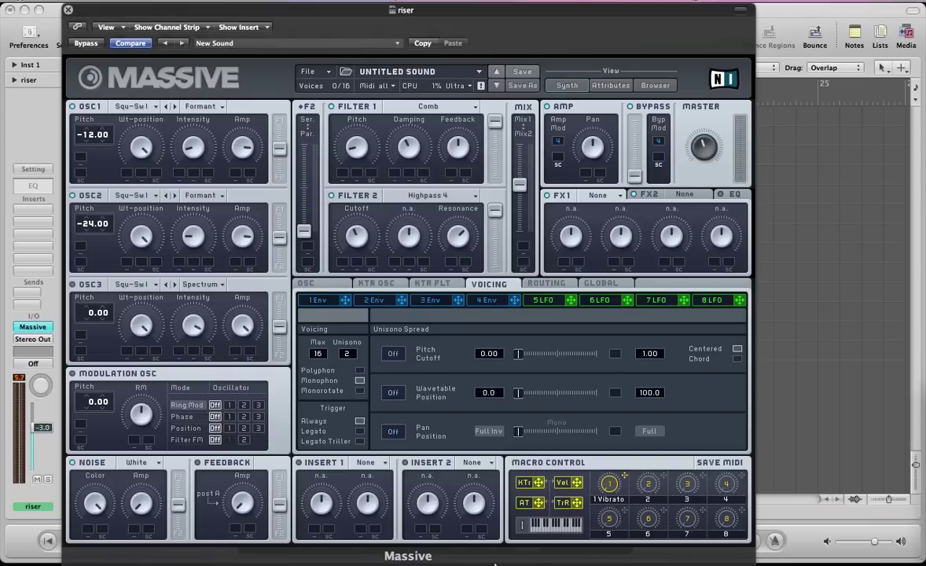
click(393, 431)
click(392, 433)
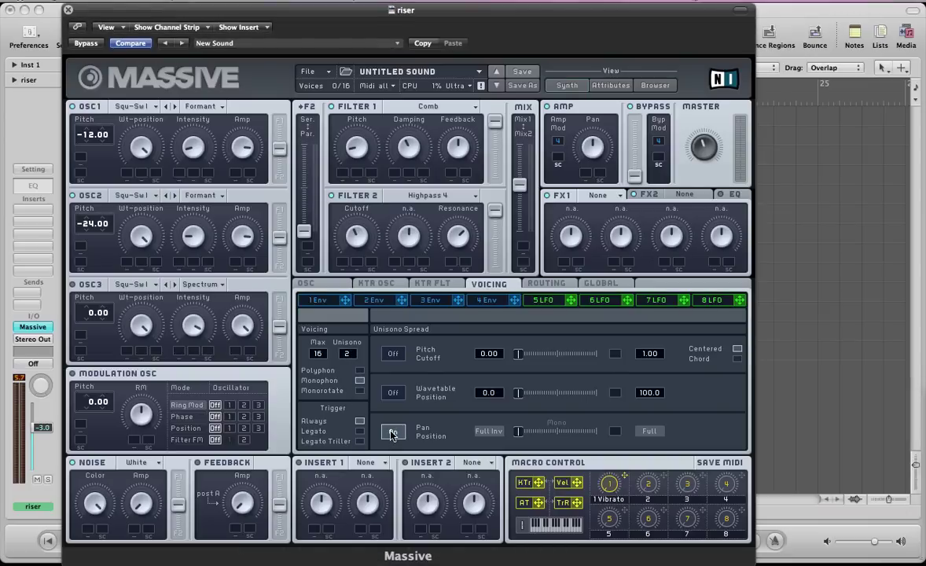
drag(517, 431, 538, 434)
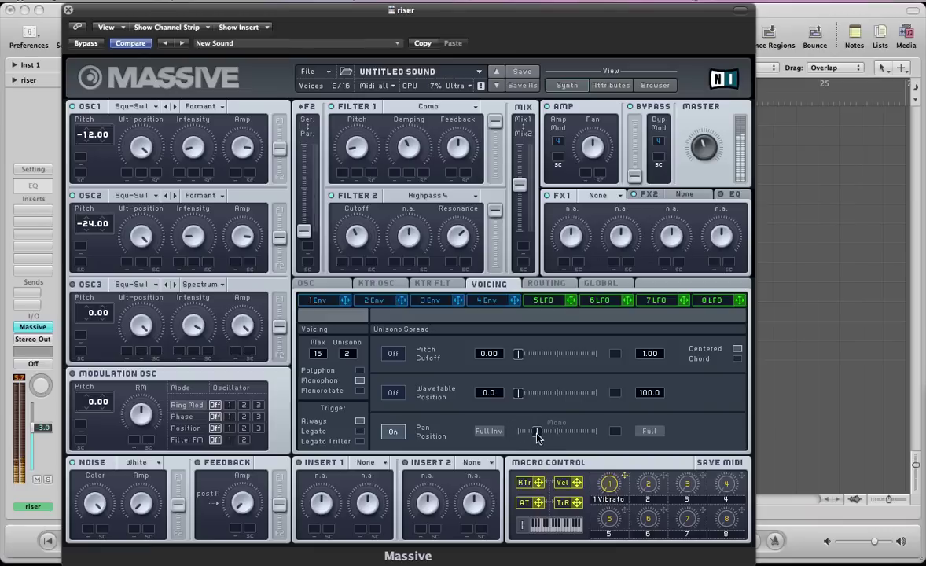
Step: Set the oscillators' upward pitchbend range to 24.00
click(305, 284)
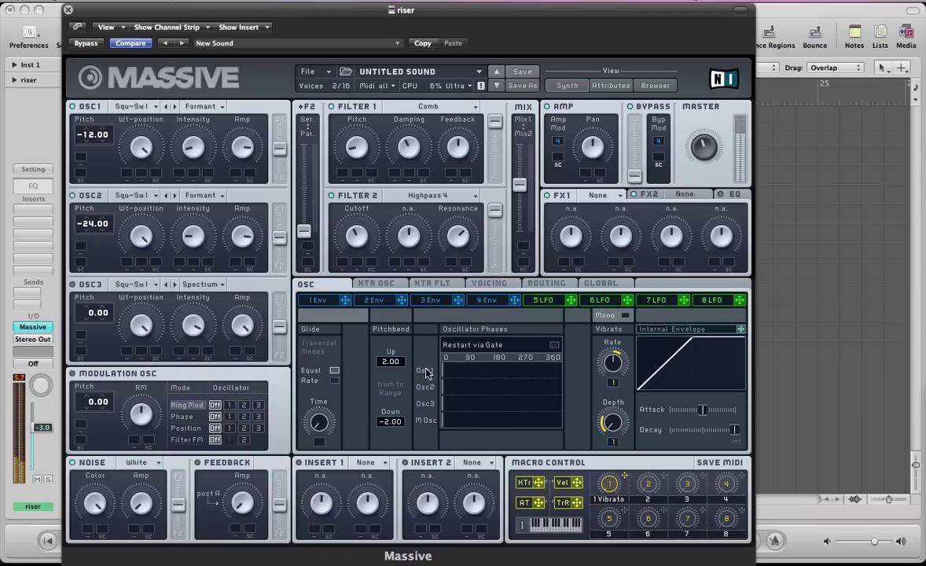
click(488, 284)
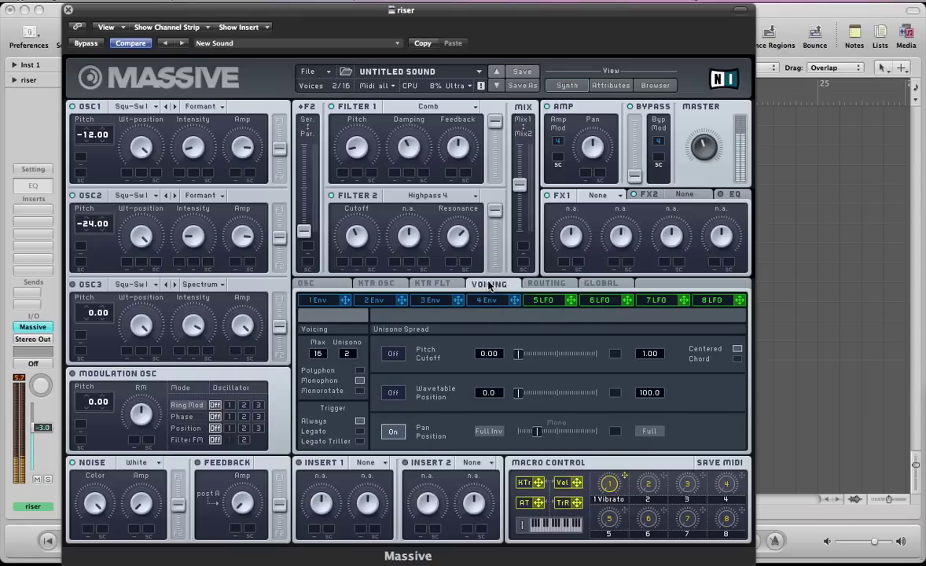
click(314, 284)
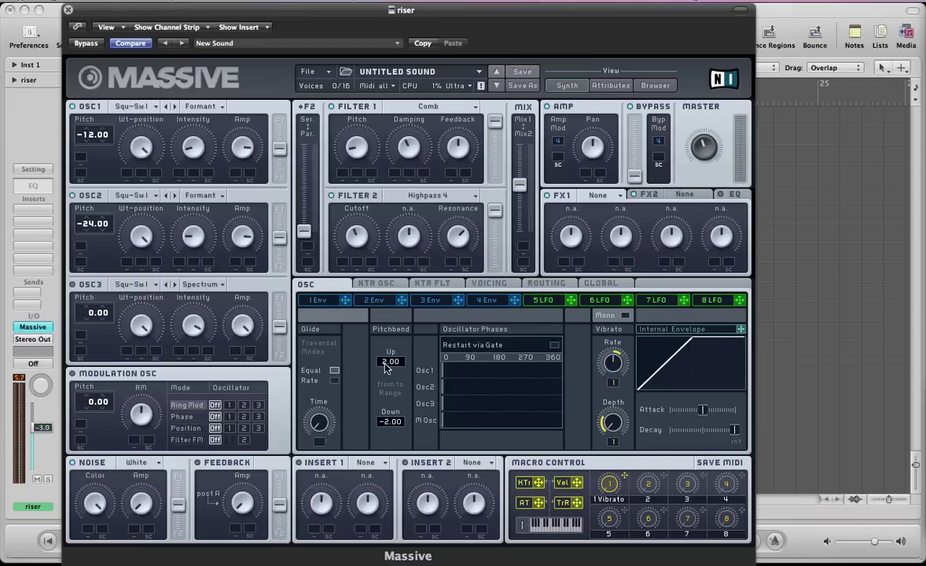
drag(384, 364, 394, 336)
Step: Check the top of the pitch bend curve in the riser region's piano roll, and return to the synth
key(super+w)
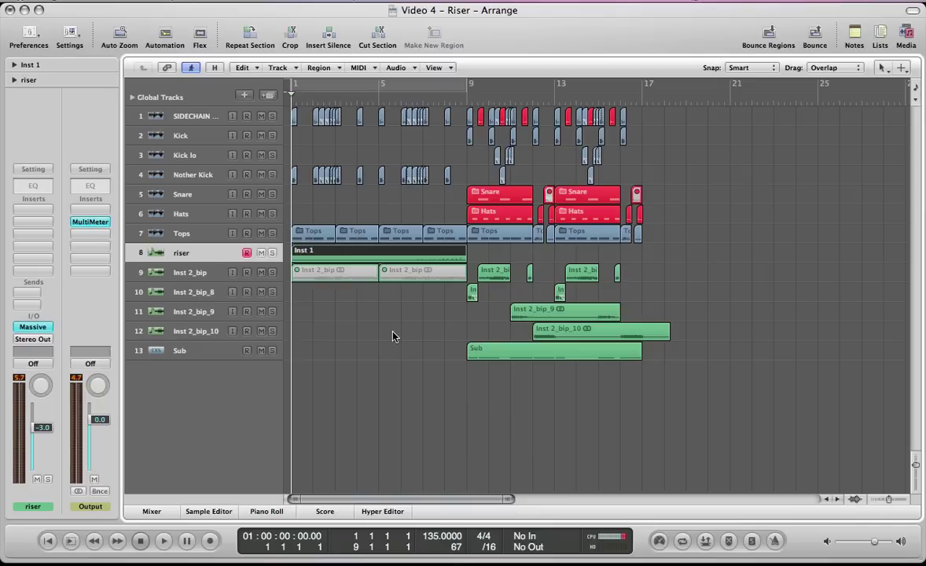
key(super+6)
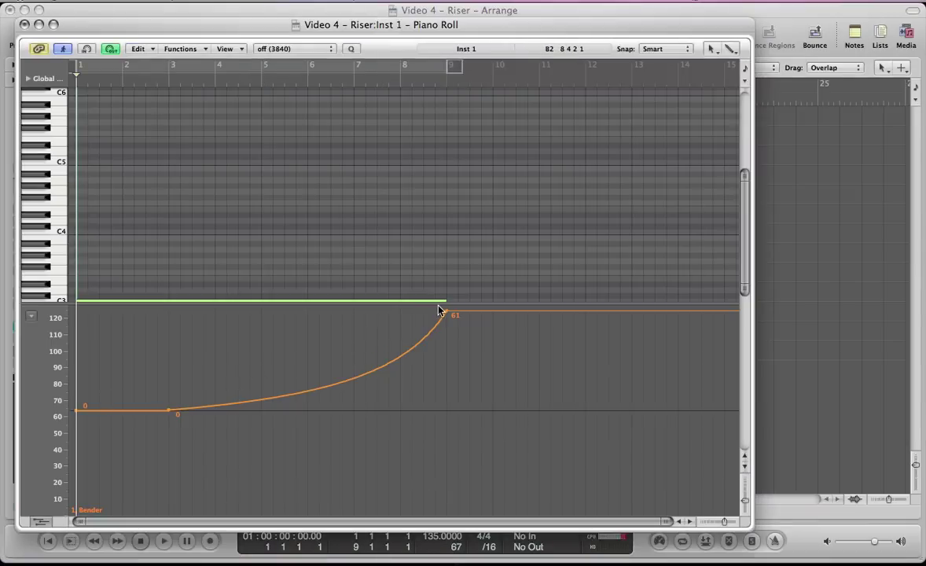
key(v)
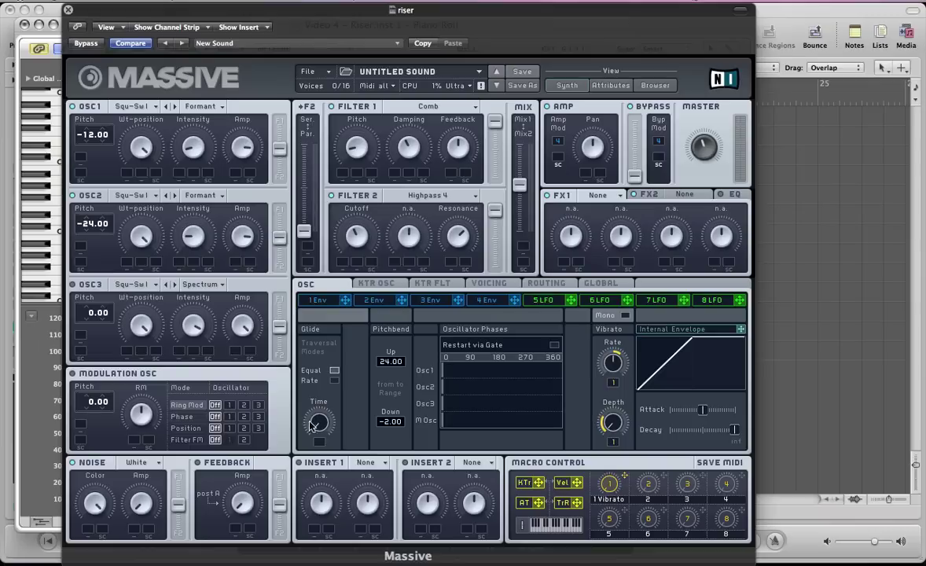
Step: Reset the upward pitchbend range and raise it again
double_click(389, 363)
drag(388, 367, 390, 331)
double_click(388, 361)
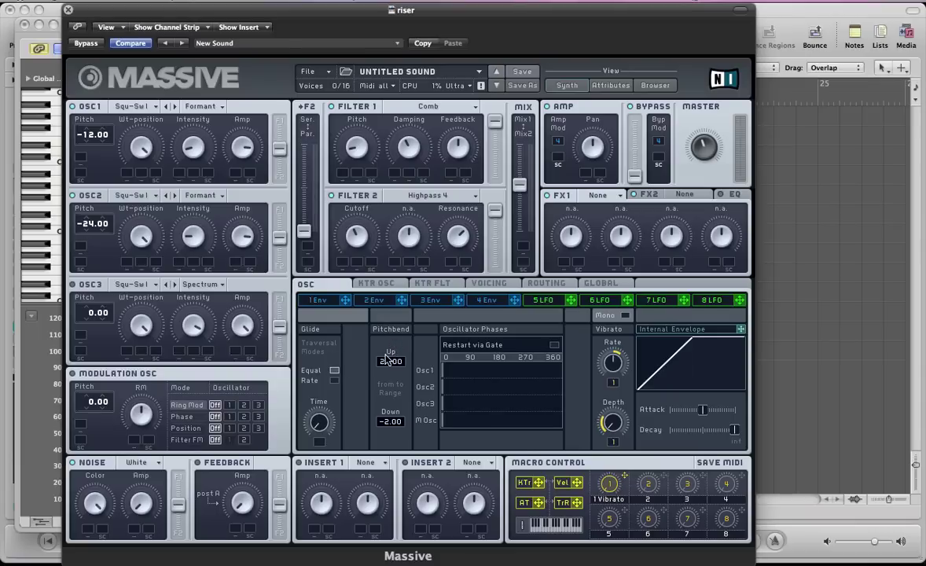
Step: Load the Dimension Expander into FX1 with Dry/Wet slightly below the middle
click(488, 284)
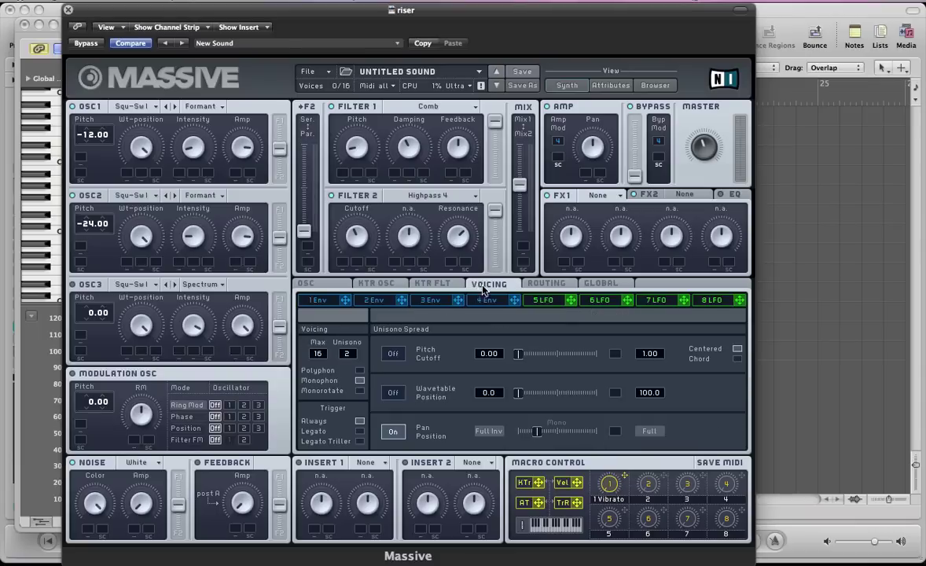
click(597, 195)
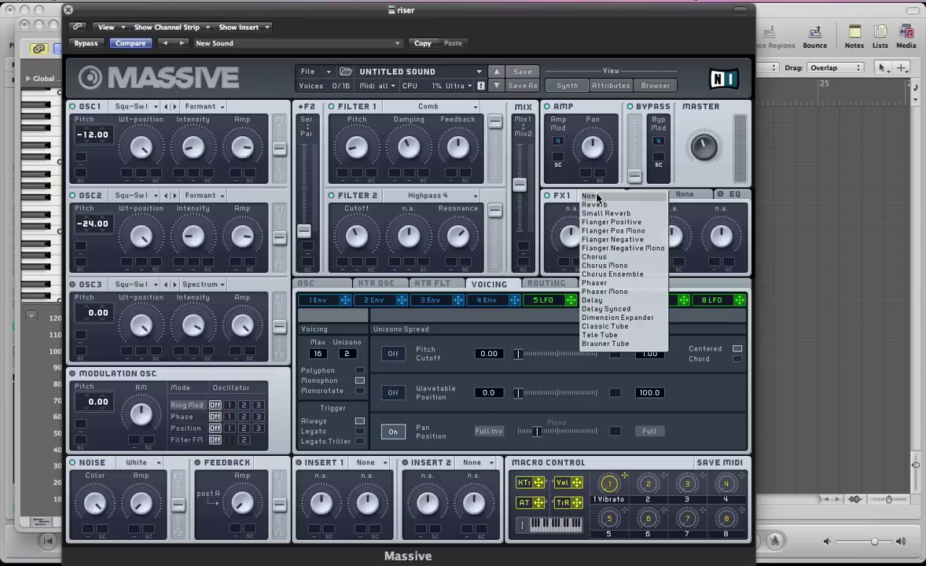
click(612, 317)
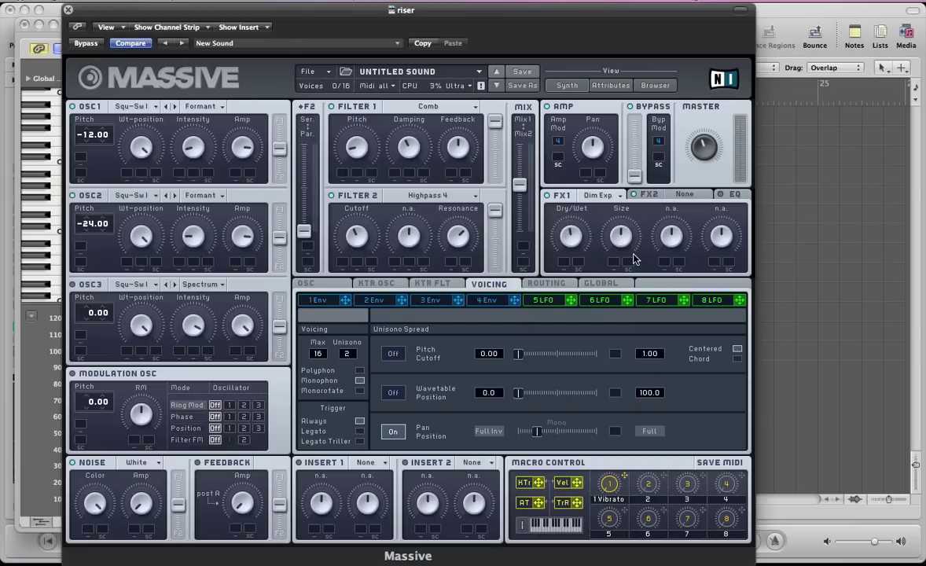
Step: Load Reverb into FX2 with a low Dry/Wet and raised Density and Color
click(682, 195)
click(682, 194)
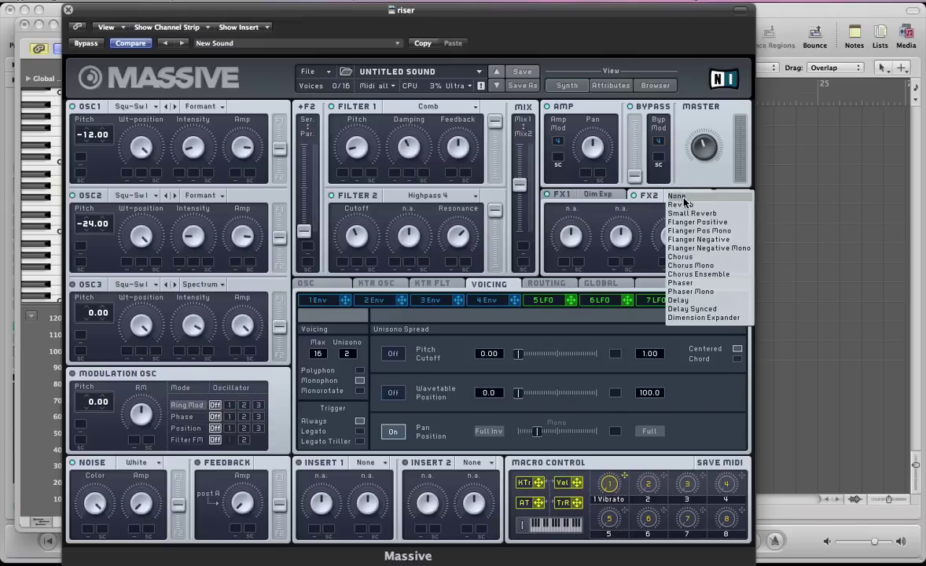
click(677, 207)
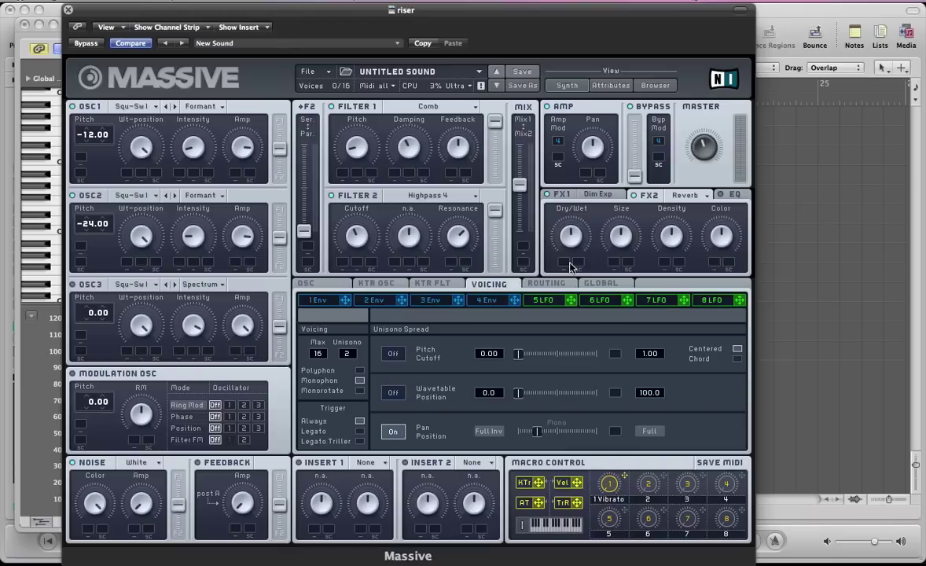
drag(571, 243, 576, 290)
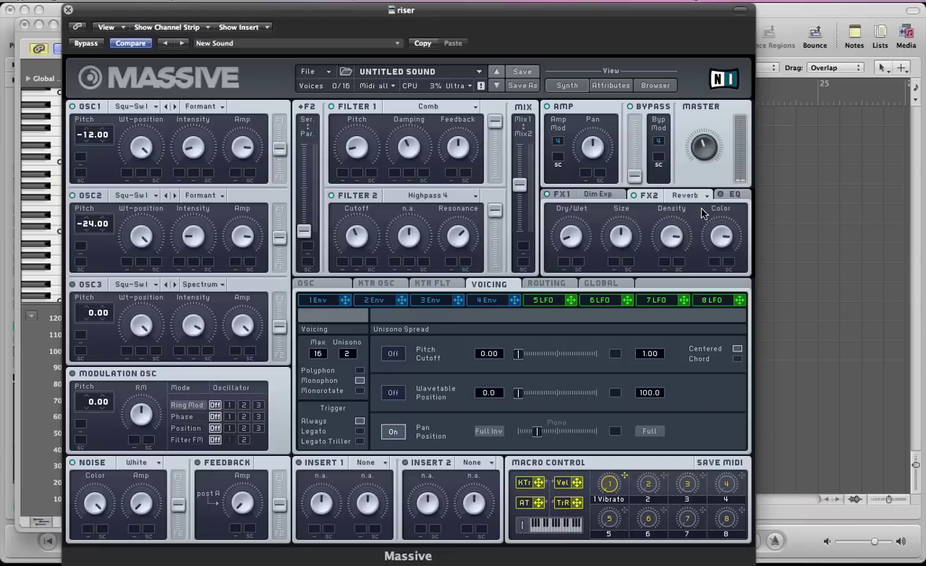
Step: Shorten the attack of envelope 4 to nearly its minimum
click(487, 300)
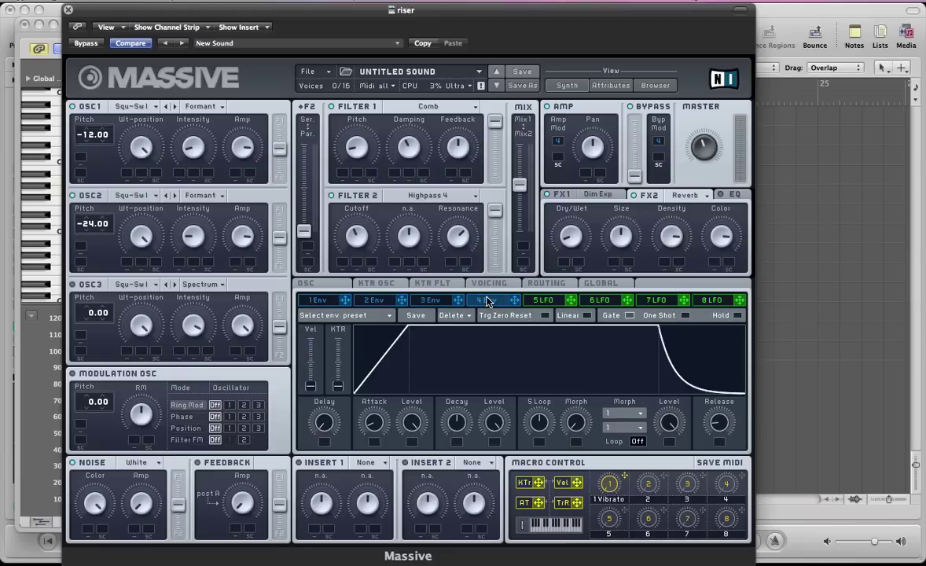
drag(374, 423, 371, 454)
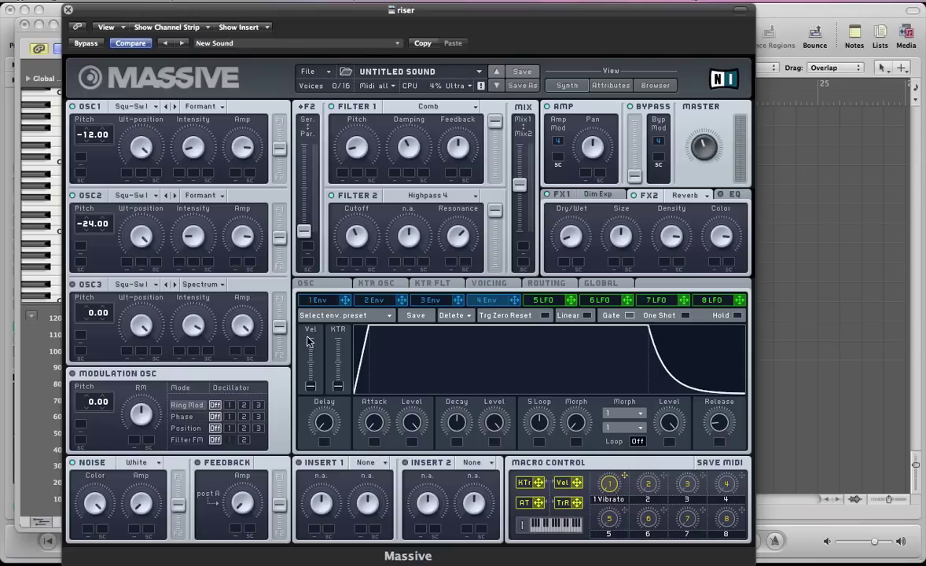
Step: Assign envelope 1 to the Intensity of OSC1 and OSC2 with upward modulation amounts
click(314, 301)
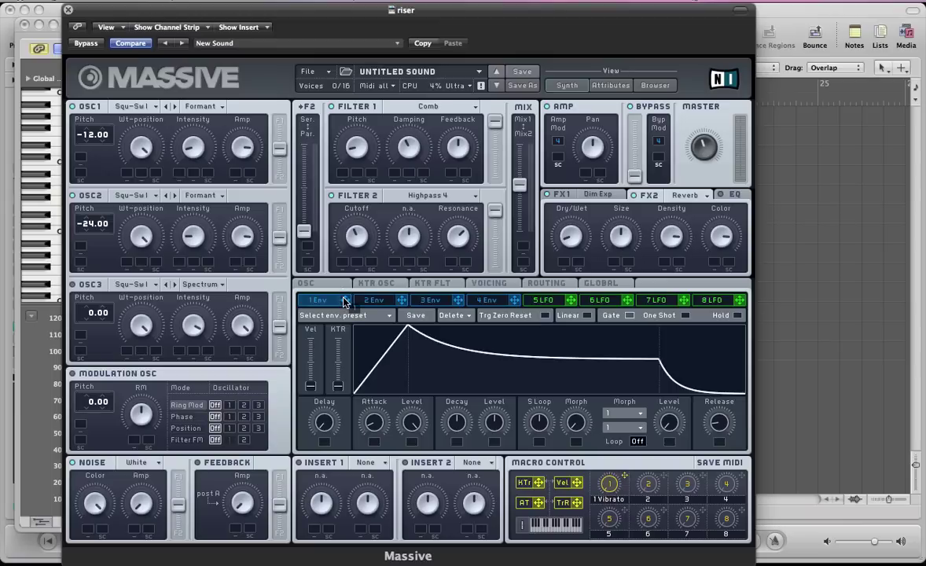
drag(343, 299, 214, 191)
click(179, 173)
drag(179, 268, 178, 266)
drag(179, 171, 180, 108)
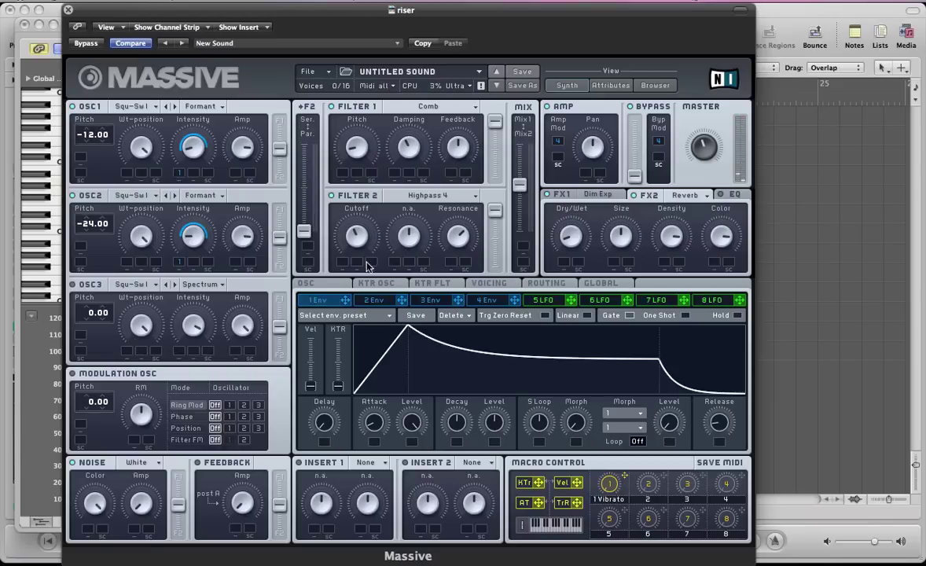
Step: Lengthen envelope 1's attack to the maximum and raise its decay level fully so it sustains at the top
drag(370, 423, 367, 255)
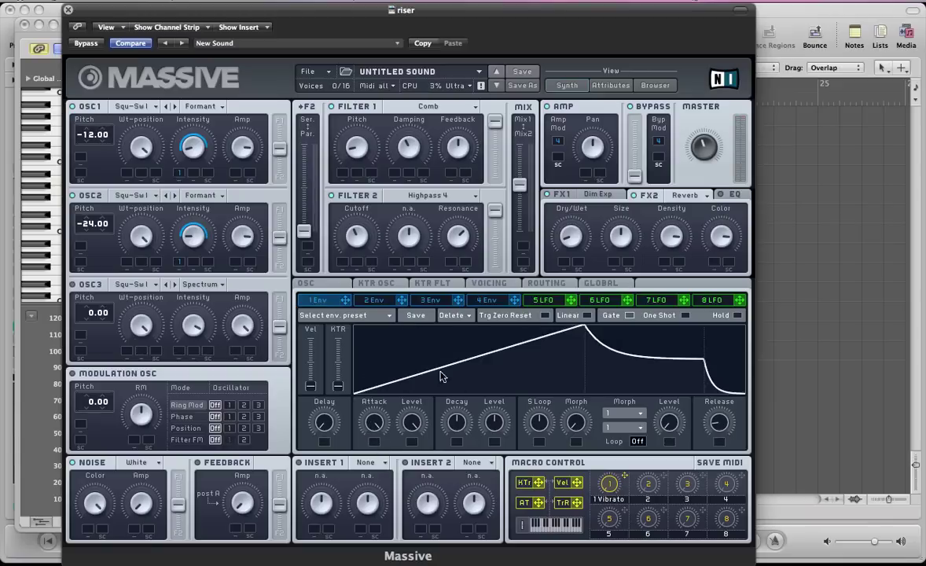
drag(486, 428, 492, 341)
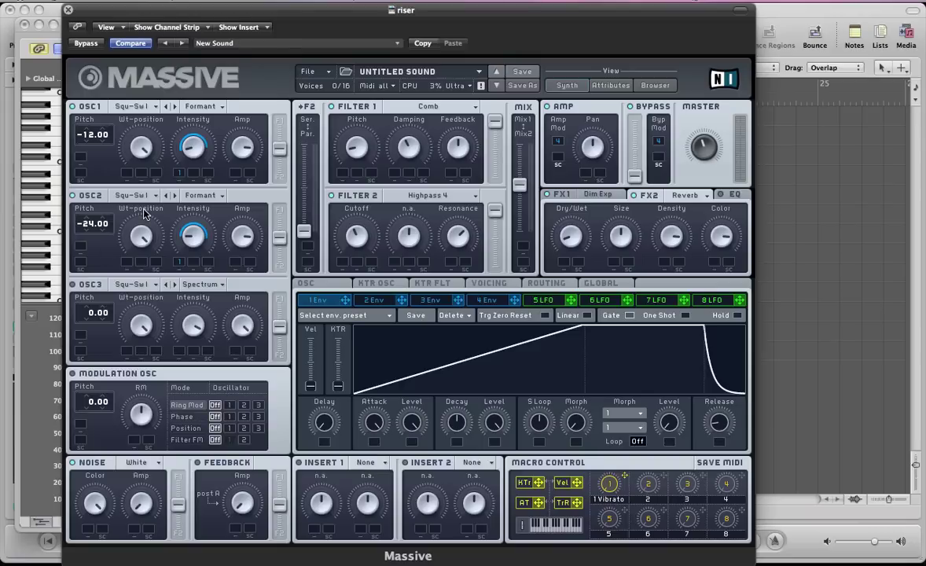
click(544, 315)
key(space)
Step: Assign envelope 1 to Filter 1's Pitch and Filter 2's Cutoff with upward modulation amounts
click(341, 171)
click(338, 261)
drag(341, 262, 335, 211)
drag(344, 174, 335, 129)
Step: Assign LFO 5 to the Intensity of OSC1 and OSC2 with upward amounts, and set its XFade Curve fully up
click(539, 303)
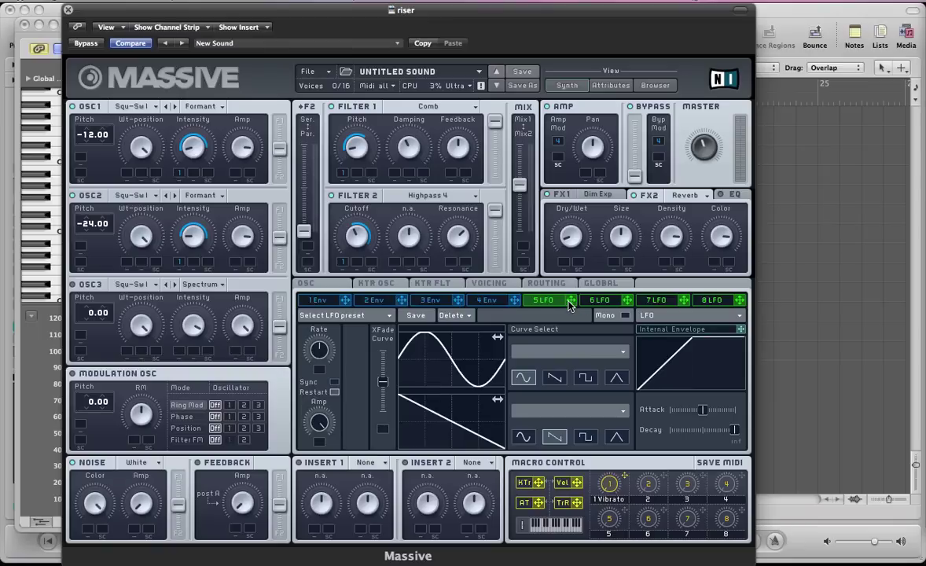
drag(570, 305, 193, 176)
click(192, 174)
click(191, 261)
drag(191, 263, 190, 264)
drag(189, 264, 207, 209)
drag(194, 174, 169, 133)
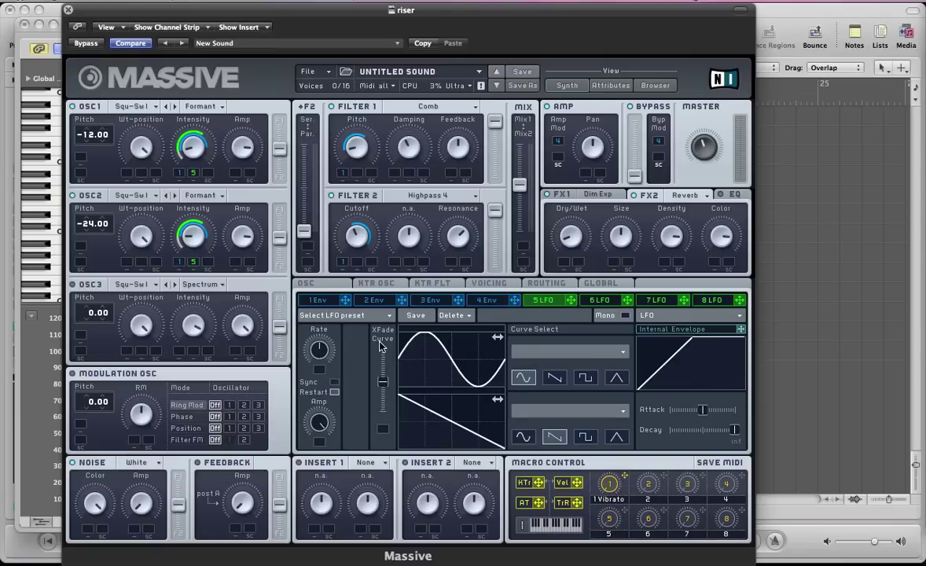
drag(382, 379, 380, 321)
Step: Switch modulator 6 to Performer and assign it to Filter 1's Pitch and Filter 2's Cutoff with upward amounts
click(592, 305)
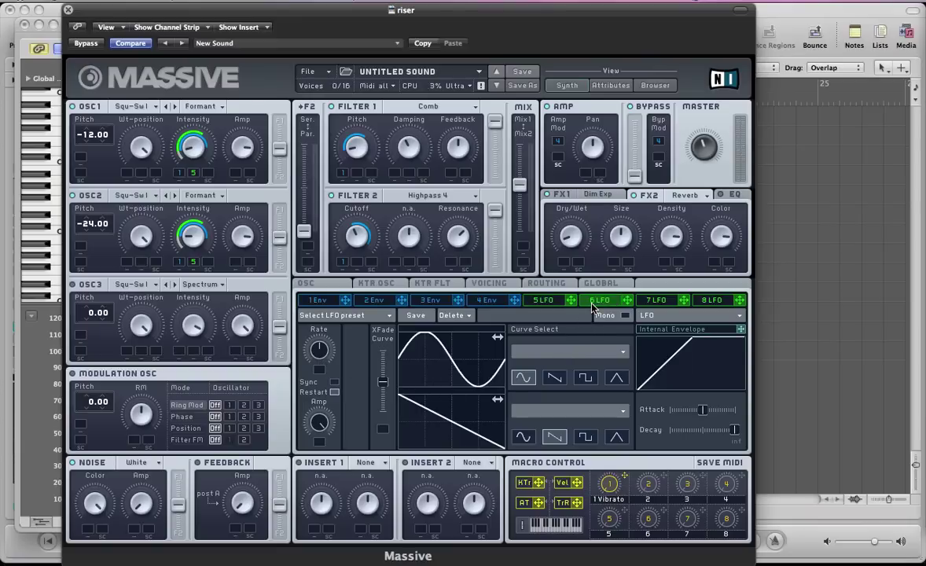
click(646, 315)
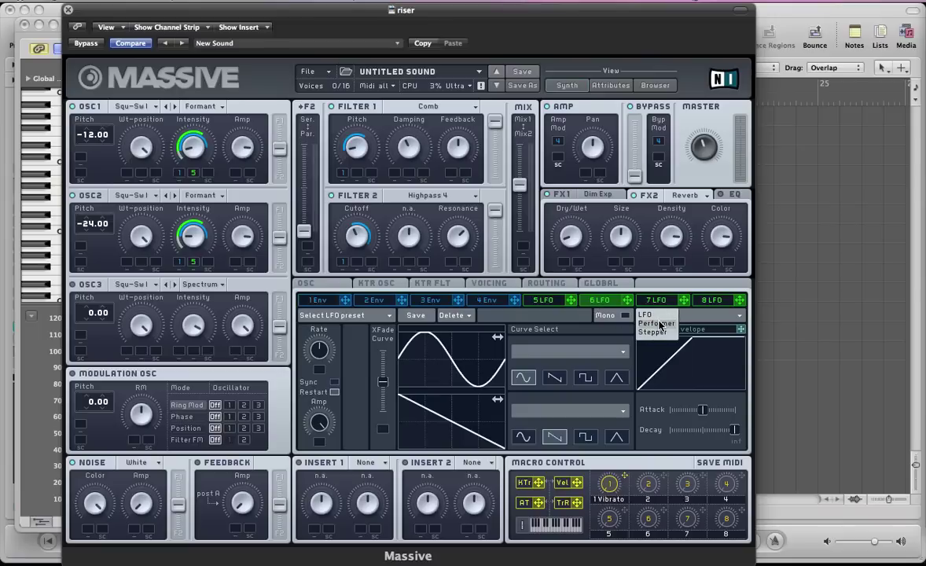
click(658, 323)
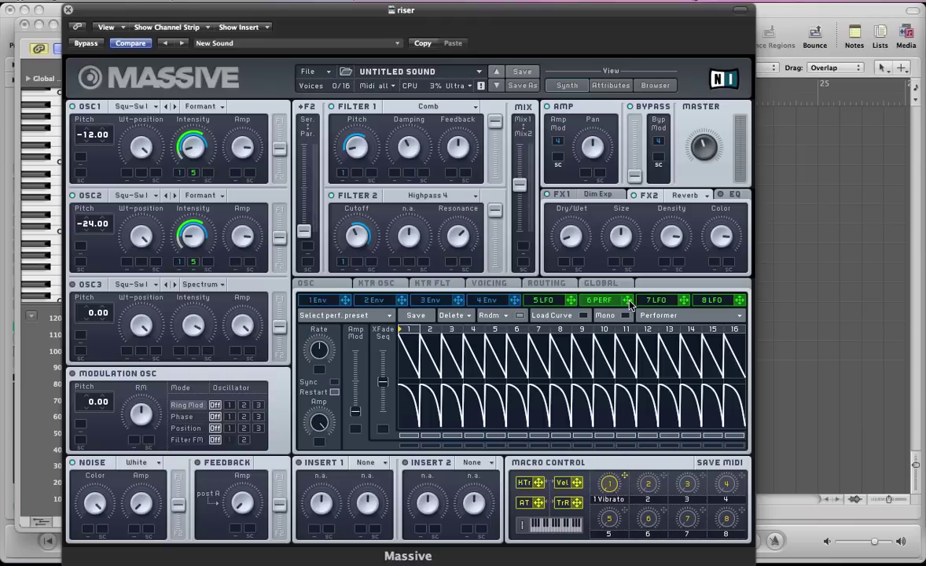
drag(628, 305, 354, 175)
drag(356, 263, 340, 221)
drag(356, 172, 339, 107)
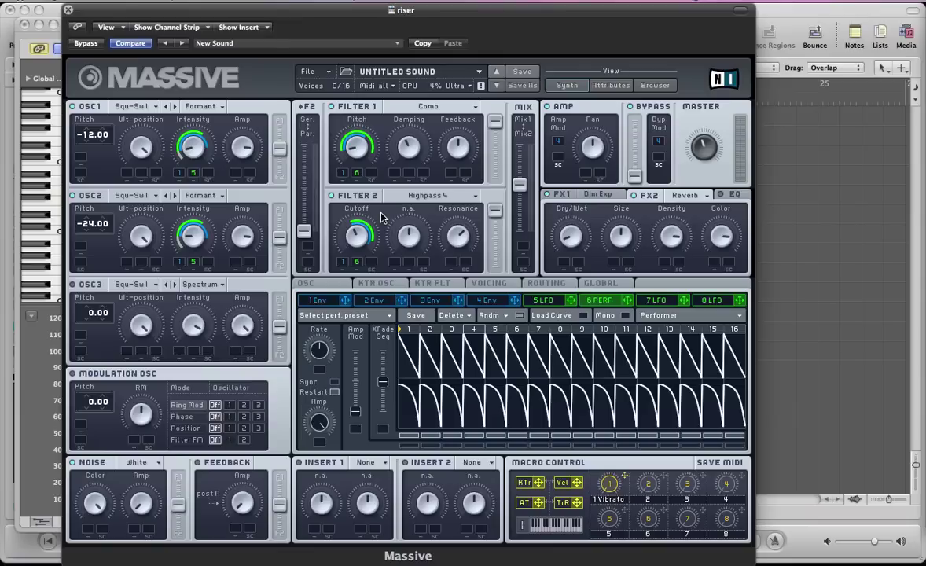
Step: Sync the Performer to the tempo with a ratio of 2/1
click(334, 382)
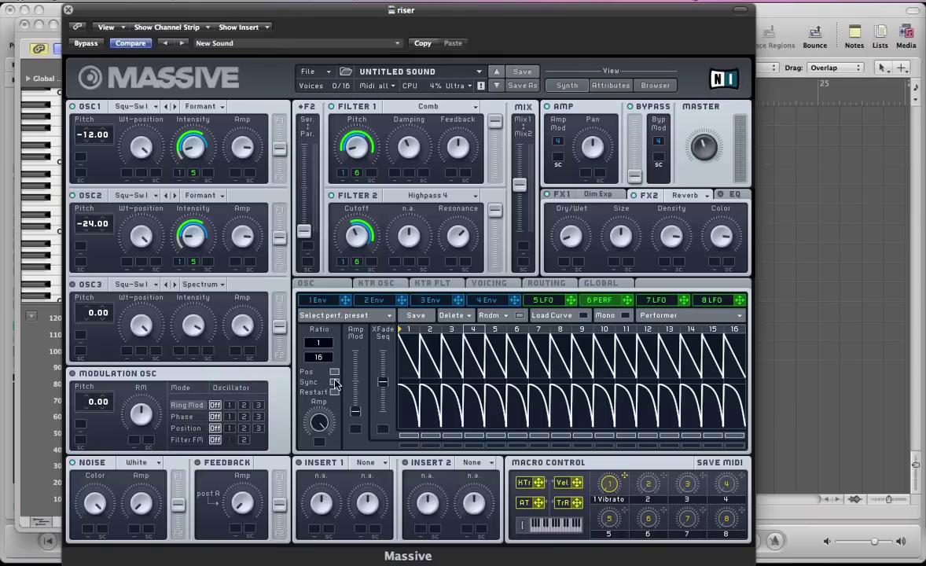
mouse_move(315, 353)
mouse_down()
mouse_move(321, 375)
mouse_move(322, 342)
mouse_up()
Step: Shape the Performer's upper sequence as four steps, flat with a steep rise on step 4, and crossfade fully to it
click(584, 317)
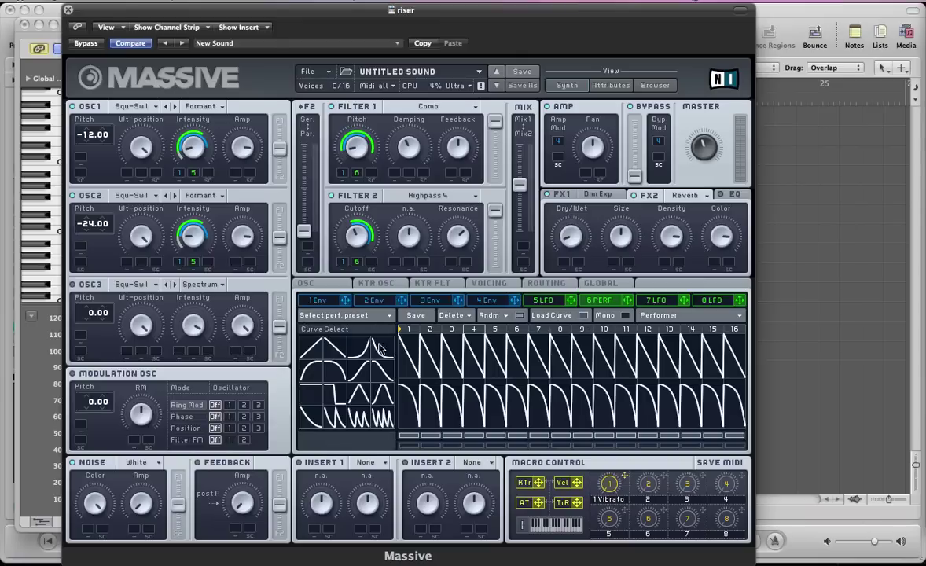
mouse_move(358, 345)
mouse_down()
mouse_move(480, 360)
mouse_move(480, 334)
mouse_move(449, 353)
mouse_move(447, 379)
mouse_move(411, 386)
mouse_move(456, 381)
mouse_up()
mouse_move(495, 351)
mouse_down()
mouse_move(532, 386)
mouse_move(754, 385)
mouse_up()
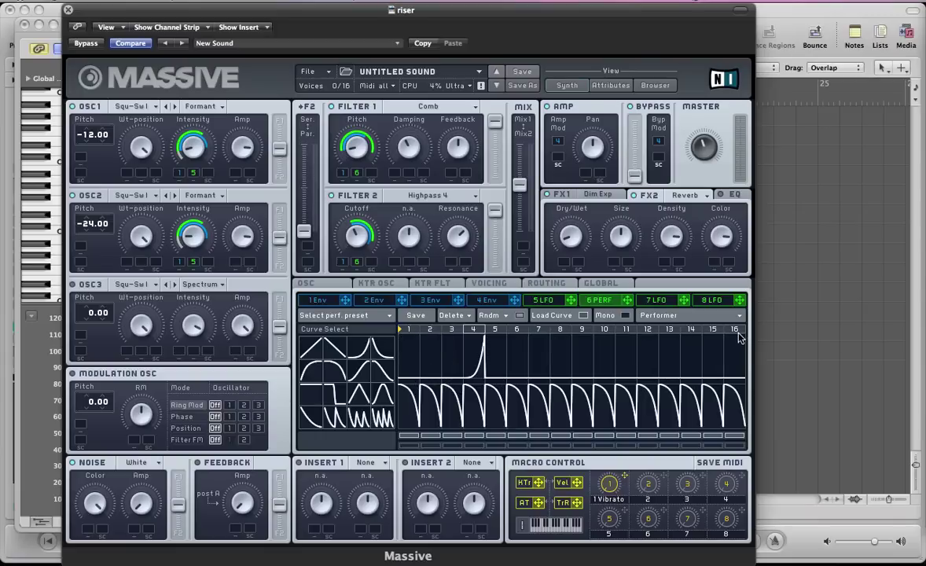
drag(734, 330, 590, 326)
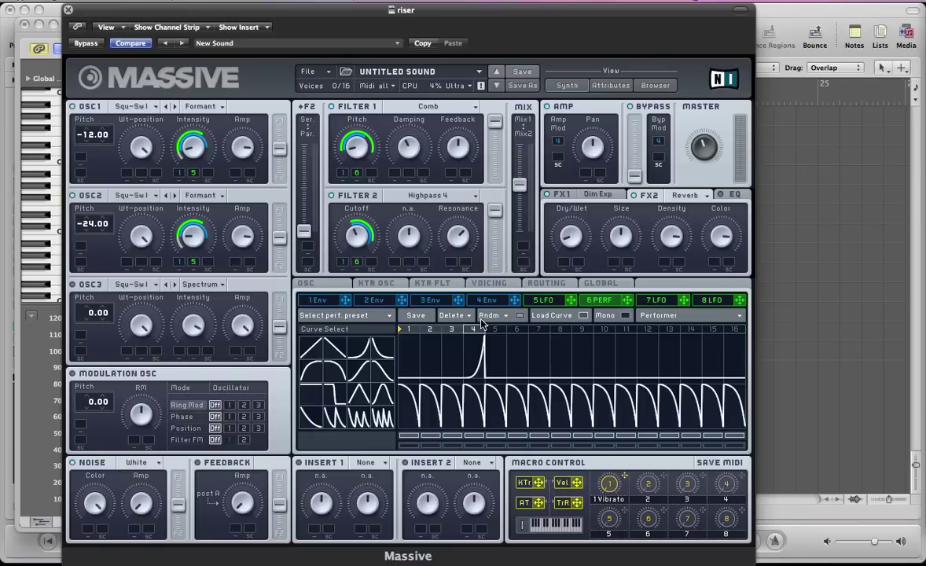
click(582, 317)
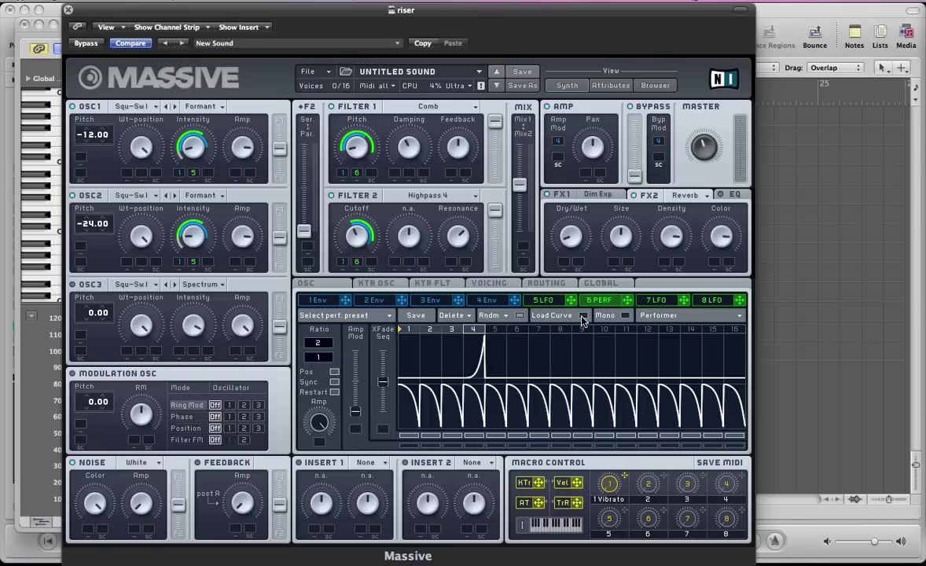
drag(383, 377, 382, 351)
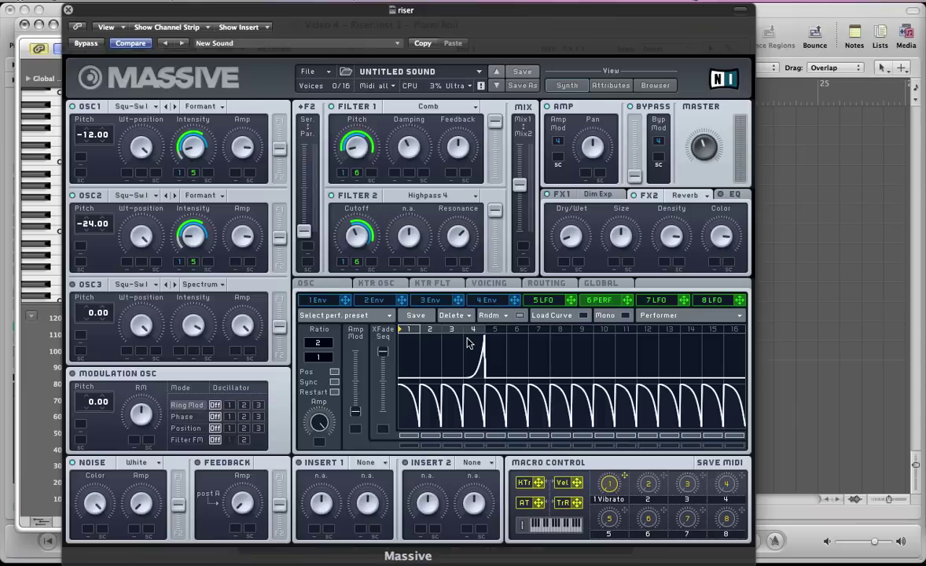
Step: Close the riser region's piano roll and return to the synth over the arrangement
key(v)
key(super+w)
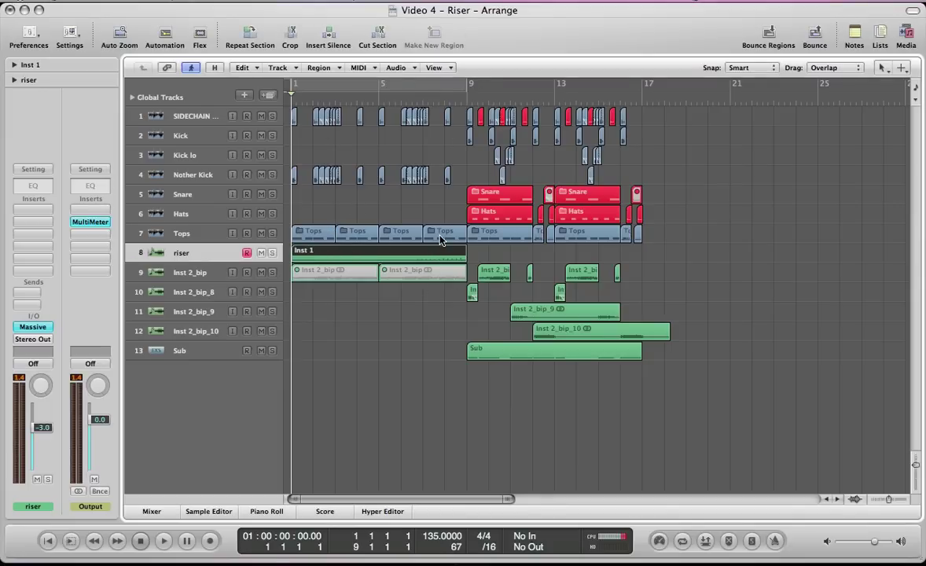
key(v)
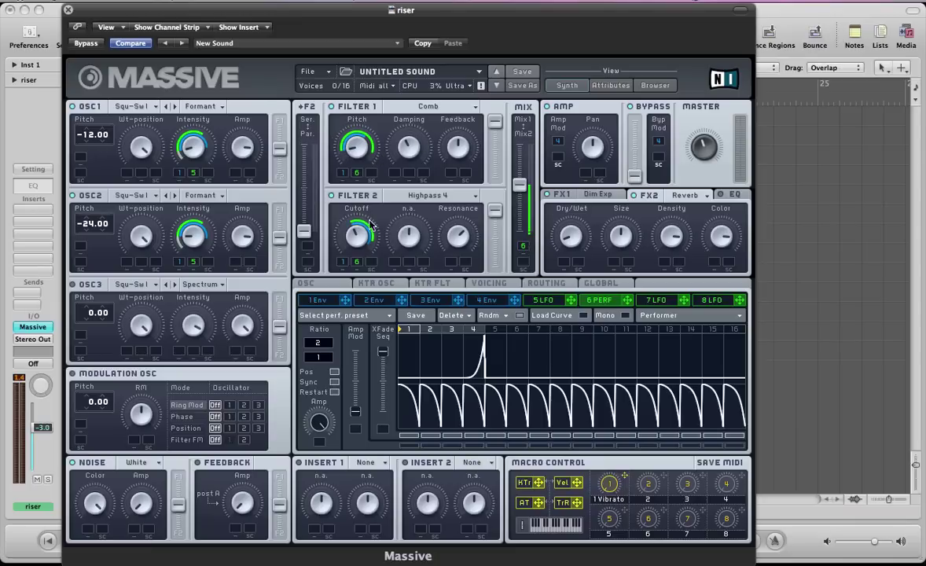
Step: Reduce the Performer's modulation amount on the filter Mix fader and nudge the fader slightly down
drag(525, 250, 528, 206)
mouse_move(519, 187)
mouse_down()
mouse_move(519, 238)
mouse_move(519, 188)
mouse_up()
key(super+w)
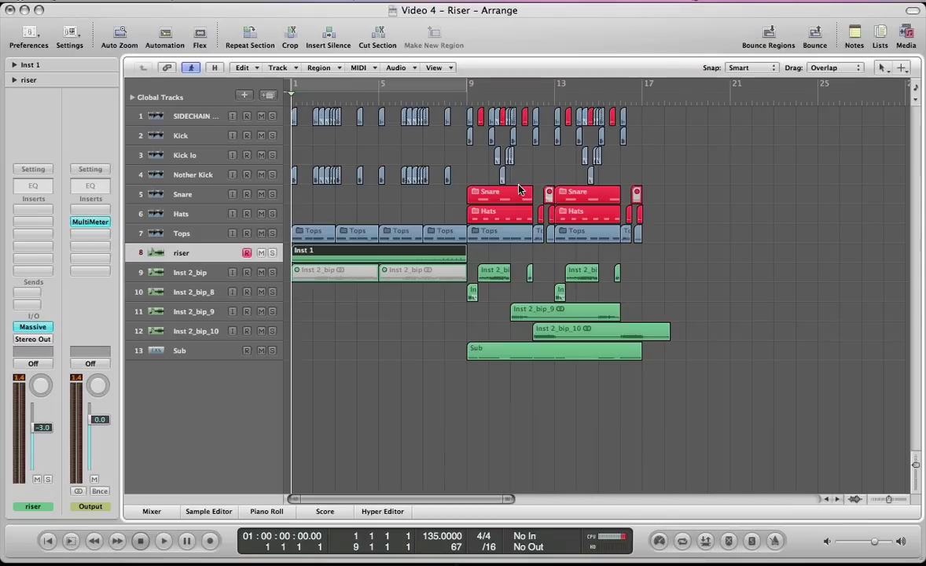
Step: Assign the Performer to the FX2 reverb's Dry/Wet and Size with upward modulation amounts
key(v)
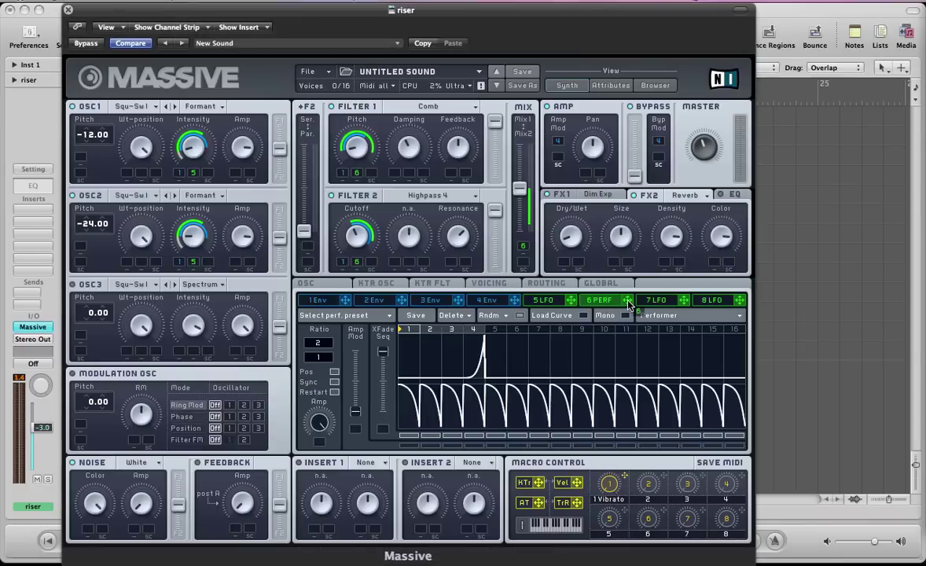
drag(628, 303, 565, 261)
click(565, 260)
drag(616, 265, 613, 246)
click(563, 261)
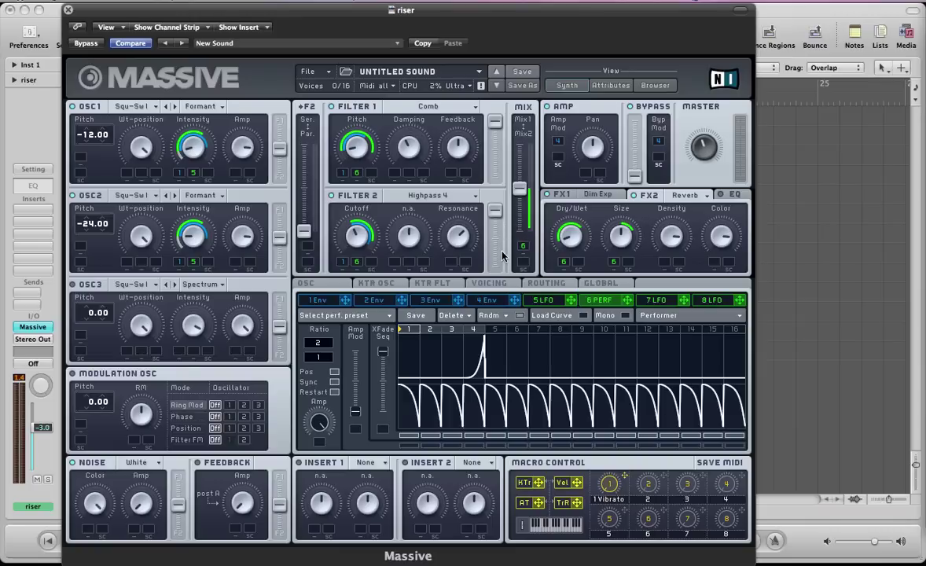
click(357, 261)
key(super+w)
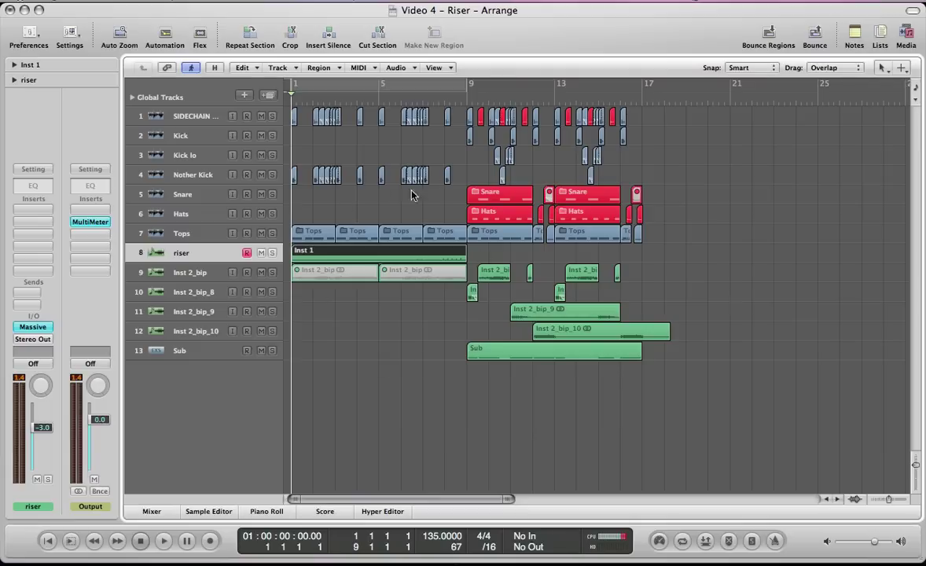
Step: Switch modulator 7 to a Stepper synced to the tempo with a ratio of 1/2
key(v)
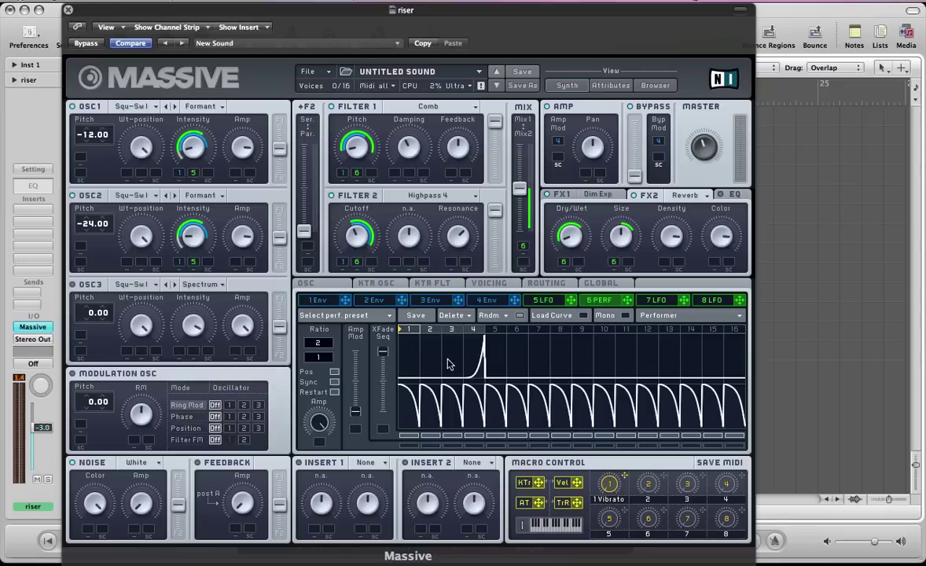
click(542, 301)
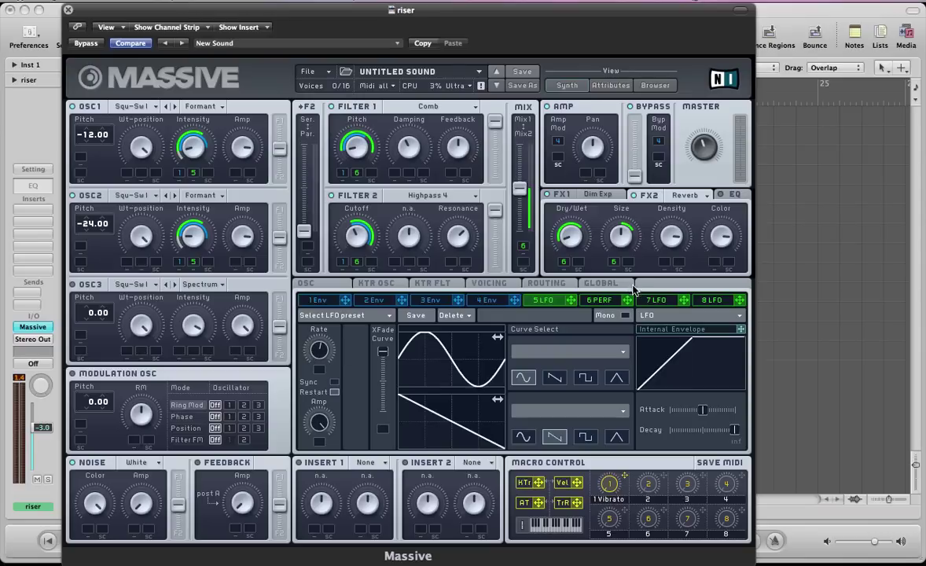
click(657, 301)
click(649, 315)
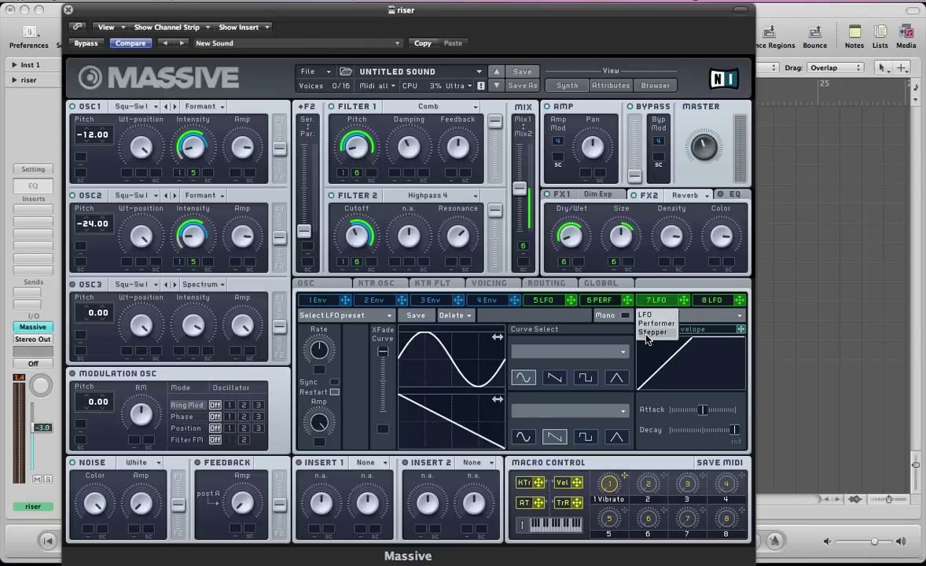
click(646, 334)
click(334, 382)
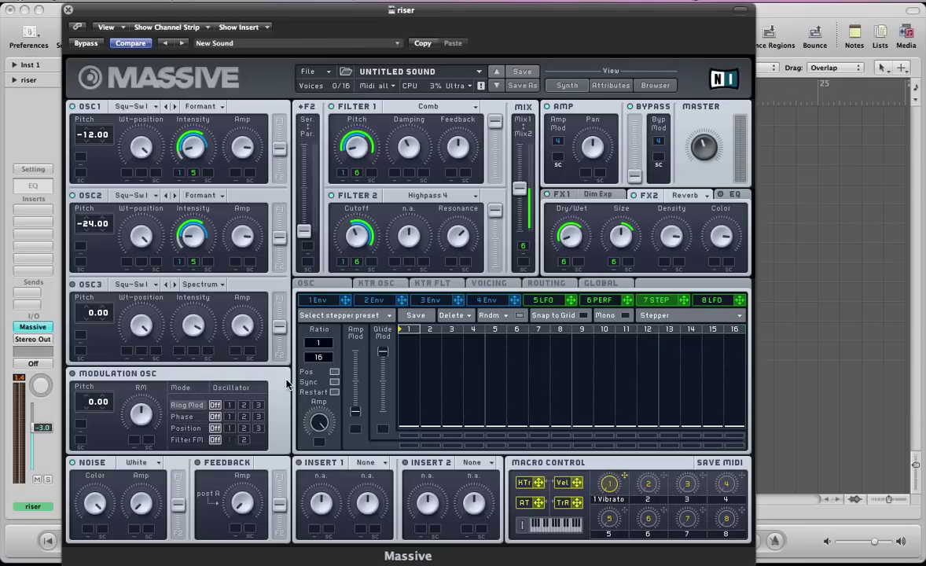
drag(317, 357, 317, 372)
Step: Draw a rising staircase in the Stepper with Snap to Grid on, reaching the top at step 13 and holding through 16
click(431, 419)
click(451, 411)
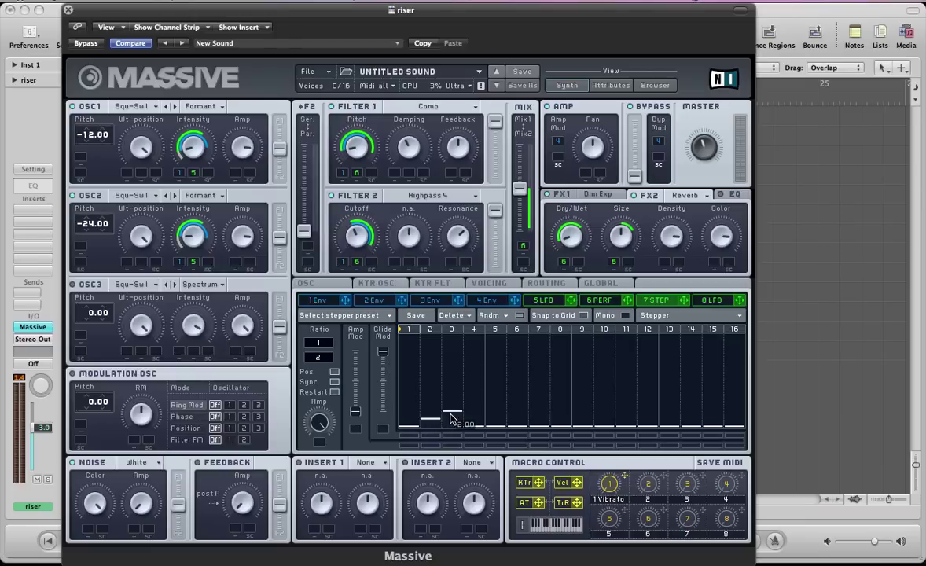
click(472, 403)
mouse_move(485, 406)
mouse_down()
mouse_move(584, 372)
mouse_move(597, 356)
mouse_move(671, 345)
mouse_move(671, 323)
mouse_move(685, 354)
mouse_move(699, 319)
mouse_move(737, 319)
mouse_up()
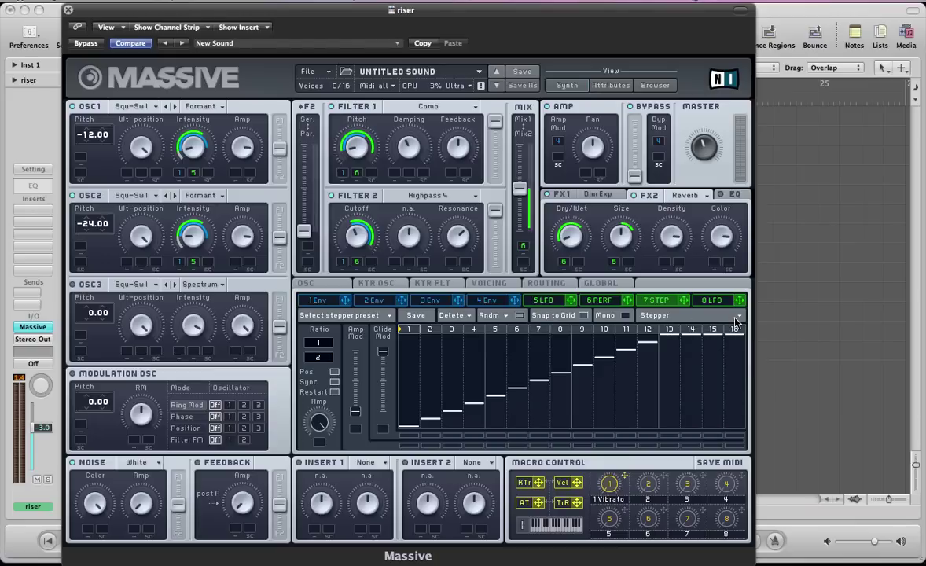
Step: Assign the Stepper to LFO 5's Rate with an upward modulation amount, and return to the arrangement
click(535, 299)
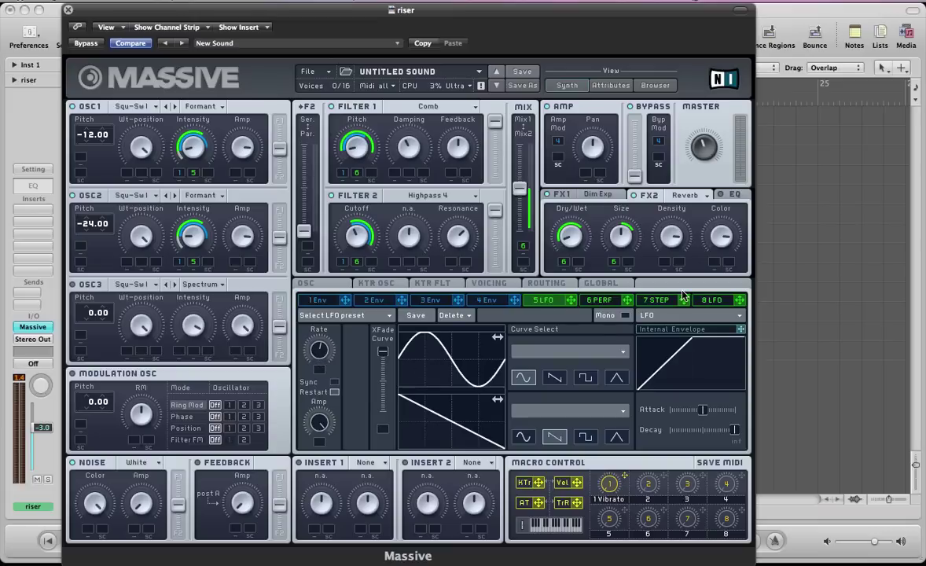
drag(346, 412, 318, 371)
drag(318, 372, 315, 341)
key(super+w)
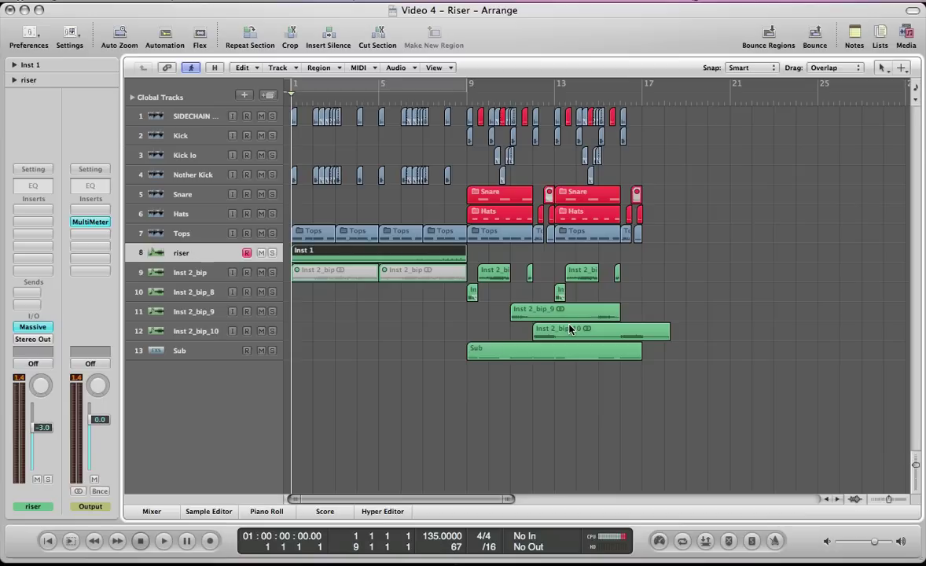
Step: Review the riser region's pitch-bend curve in the Piano Roll and the shapes of envelopes 1 and 4 in Massive
key(super+6)
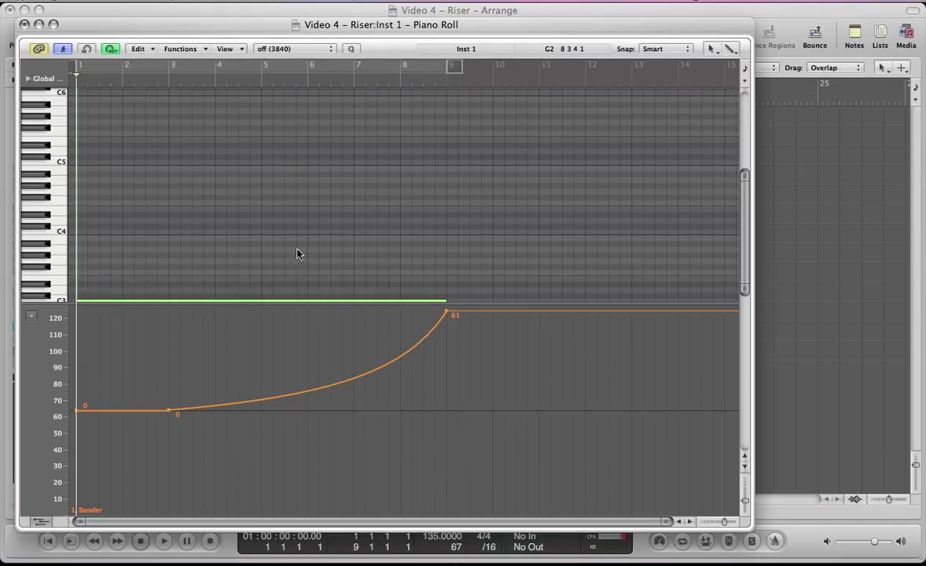
key(v)
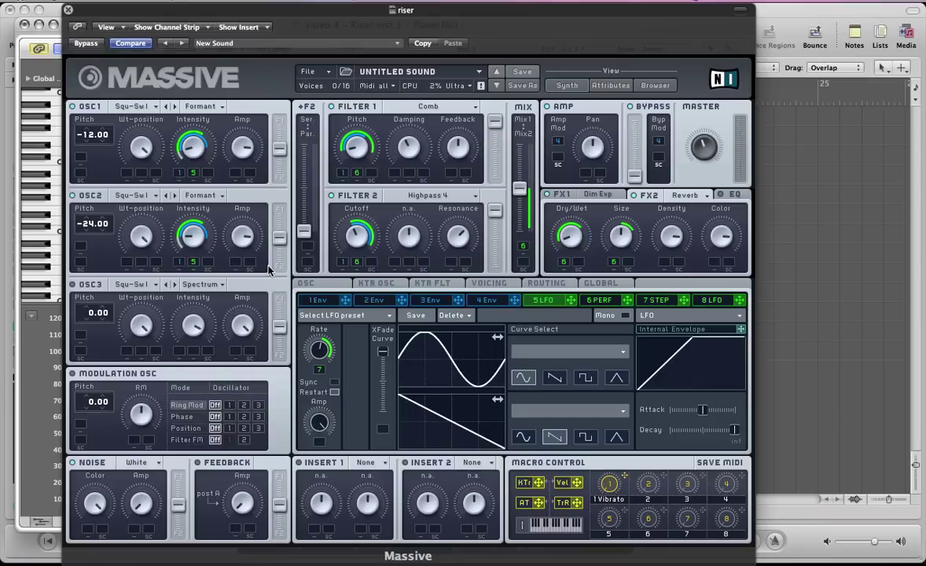
click(317, 300)
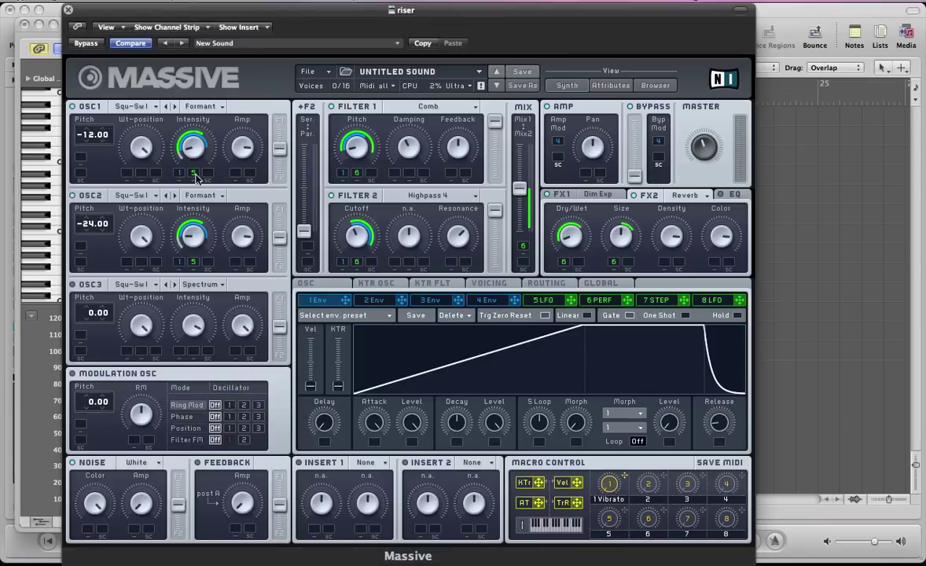
click(487, 302)
key(v)
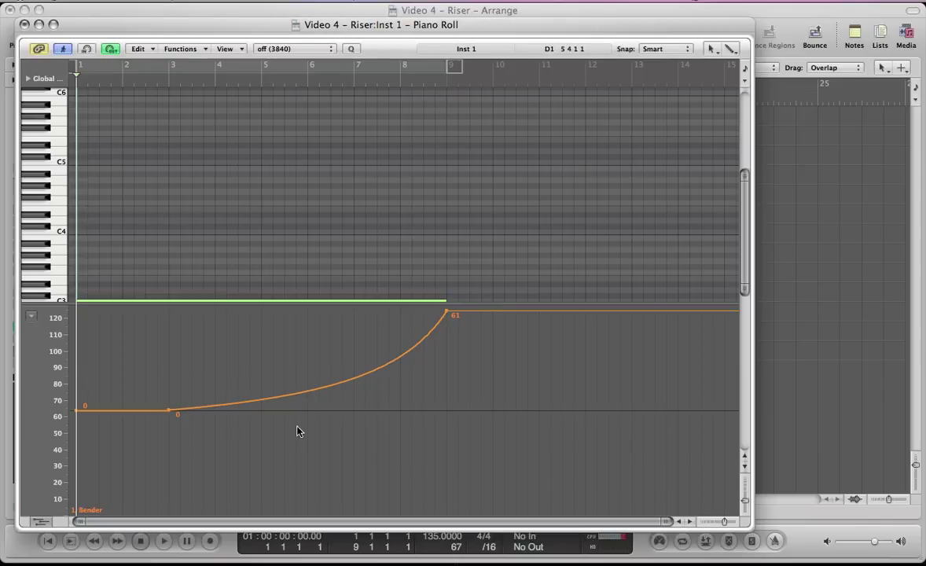
Step: Return to the arrangement, solo the riser region and audition it from bar 1 into bar 9, and bring Massive back up
key(super+w)
key(s)
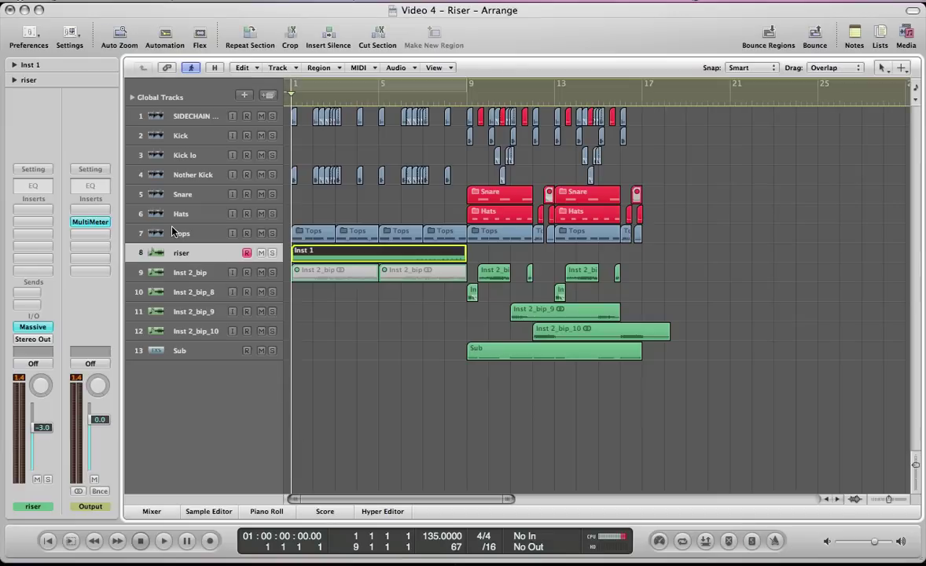
key(space)
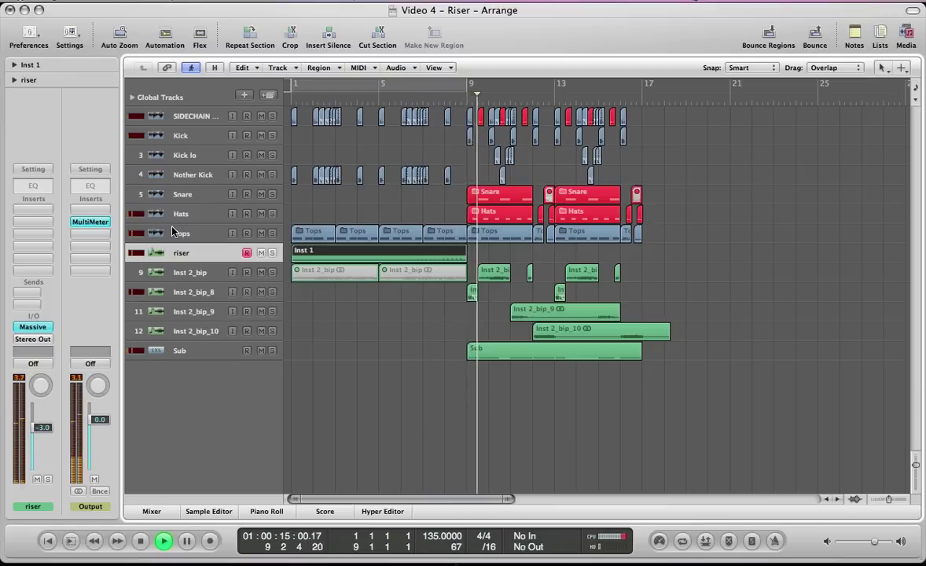
key(space)
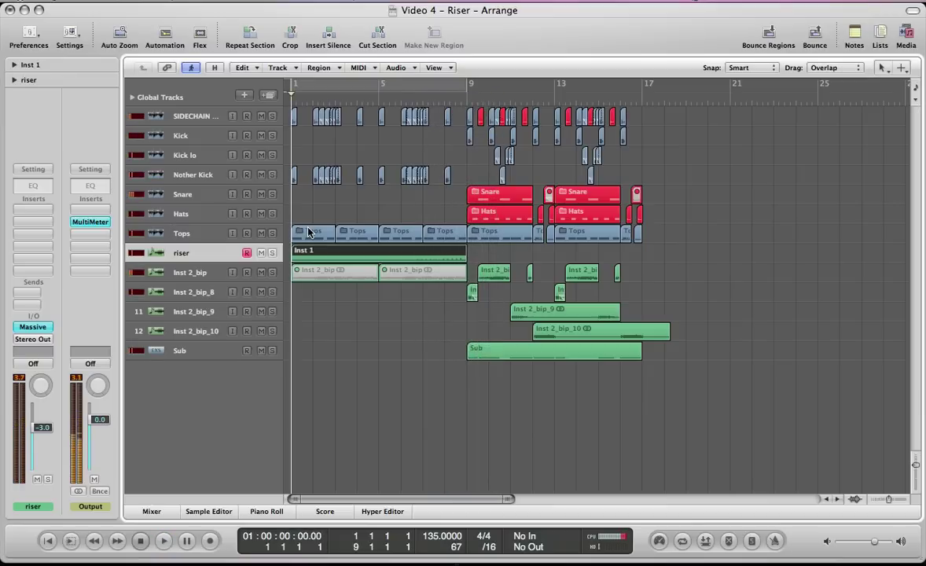
key(v)
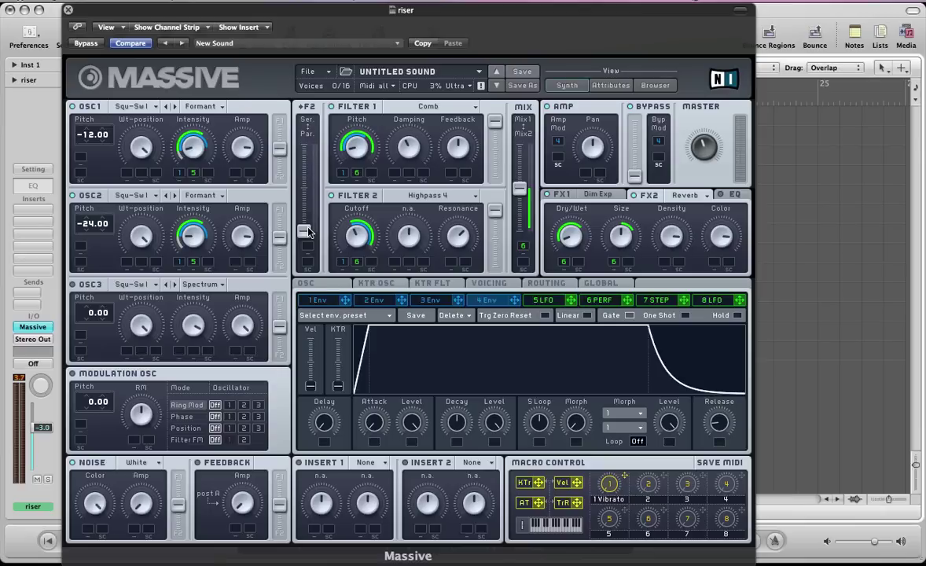